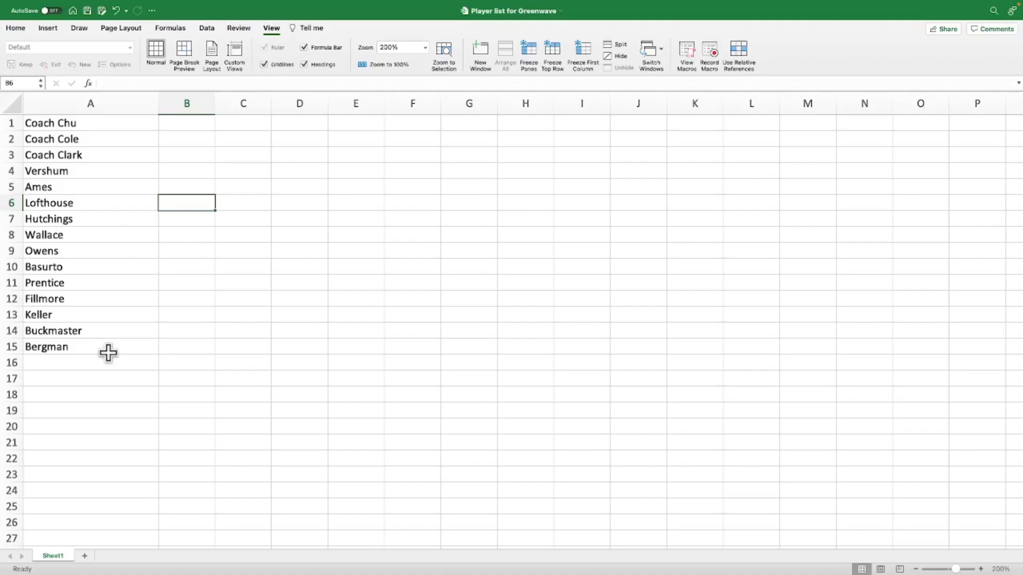
# Browse the name list from Coach Chu down and back up to the top.
pyautogui.click(108, 122)
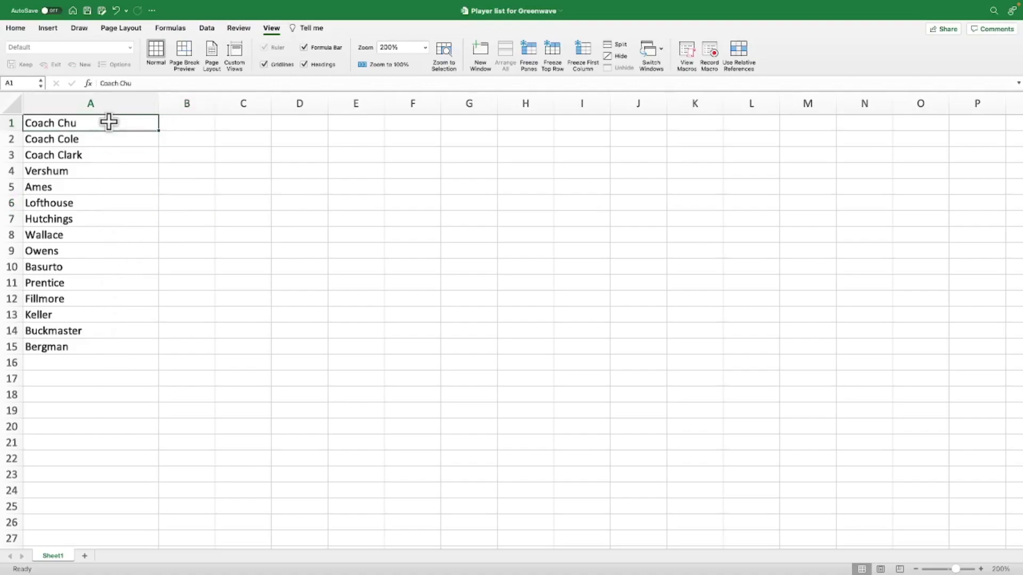
pyautogui.press('Down')
pyautogui.press('Down')
pyautogui.press('Down')
pyautogui.press('Down')
pyautogui.press('Down')
pyautogui.press('Down')
pyautogui.press('Down')
pyautogui.press('Down')
pyautogui.press('Down')
pyautogui.press('Down')
pyautogui.press('Down')
pyautogui.press('Down')
pyautogui.press('Down')
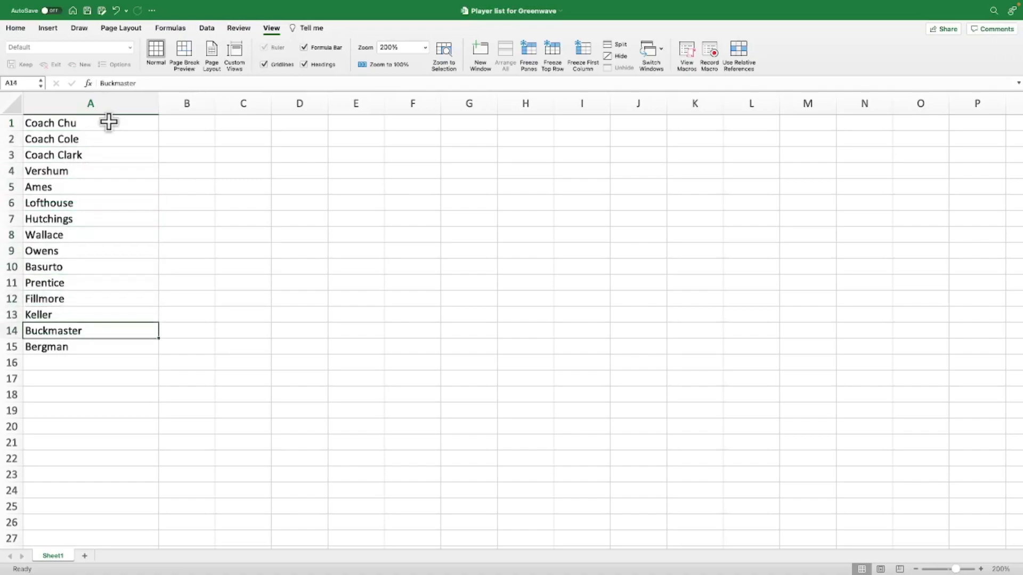
pyautogui.press('Down')
pyautogui.press('Up')
pyautogui.press('Up')
pyautogui.press('Up')
pyautogui.press('Up')
pyautogui.press('Up')
pyautogui.press('Up')
pyautogui.press('Up')
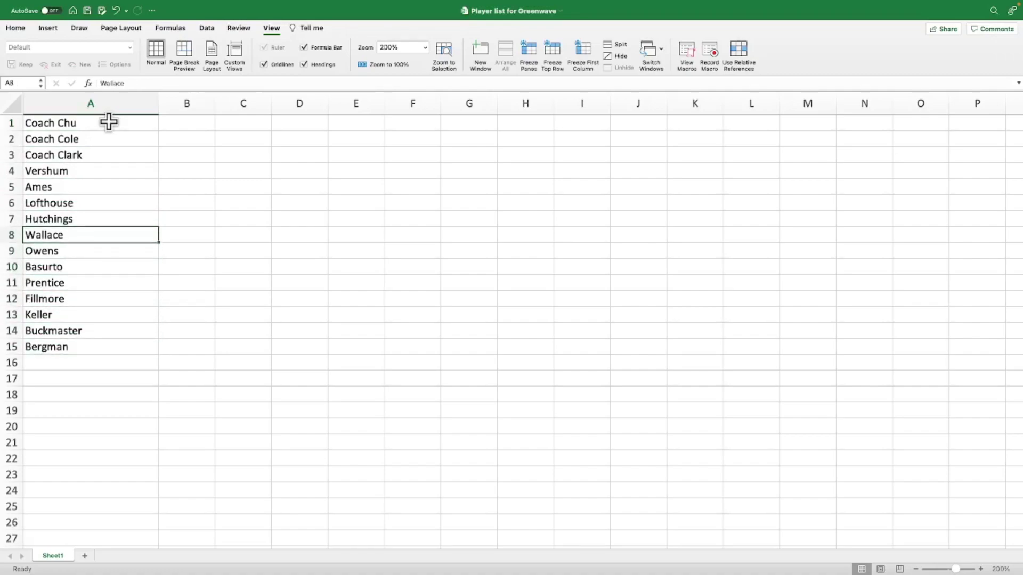
pyautogui.press('Up')
pyautogui.press('Up')
pyautogui.press('Up')
pyautogui.press('Up')
pyautogui.press('Up')
pyautogui.press('Up')
pyautogui.press('Up')
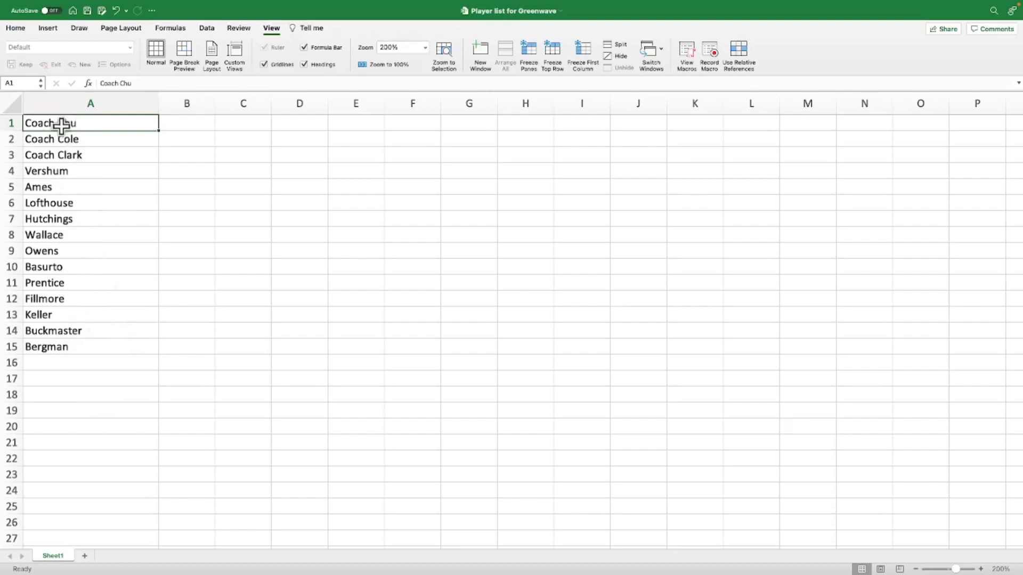
# Select column A, then Coach Chu alone, and bring up the Home ribbon commands.
pyautogui.click(34, 104)
pyautogui.click(56, 123)
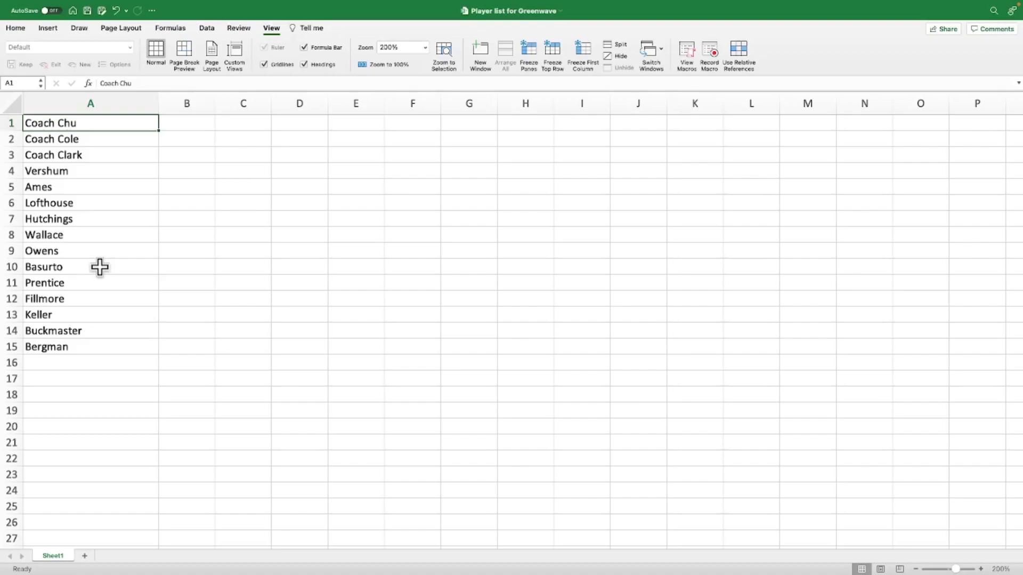
pyautogui.click(104, 170)
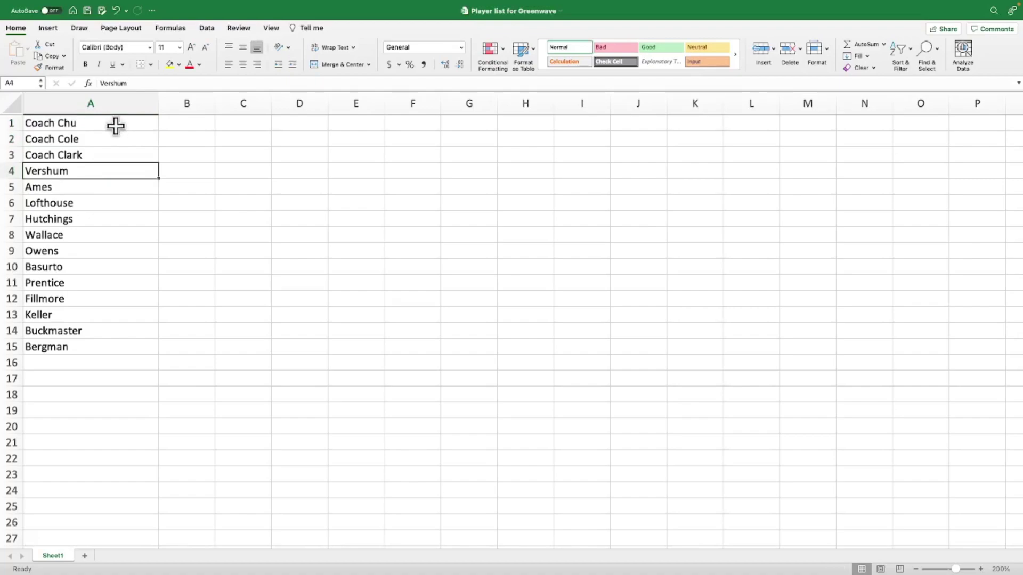
# Select Coach Chu, Coach Cole, Coach Clark, Lofthouse, Hutchings, Buckmaster and Vershum, and copy them.
pyautogui.click(115, 127)
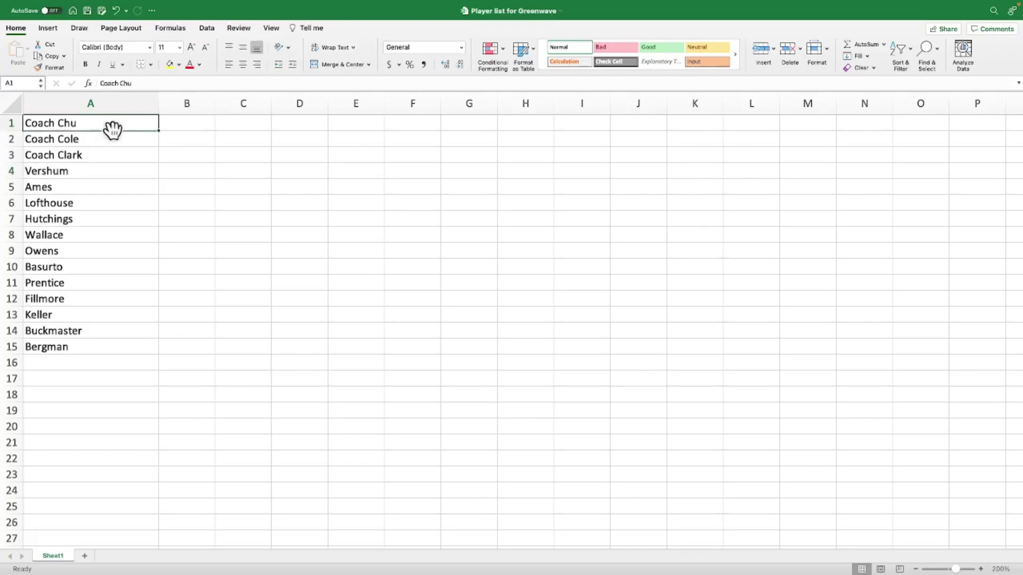
pyautogui.moveTo(110, 130); pyautogui.dragTo(112, 156)
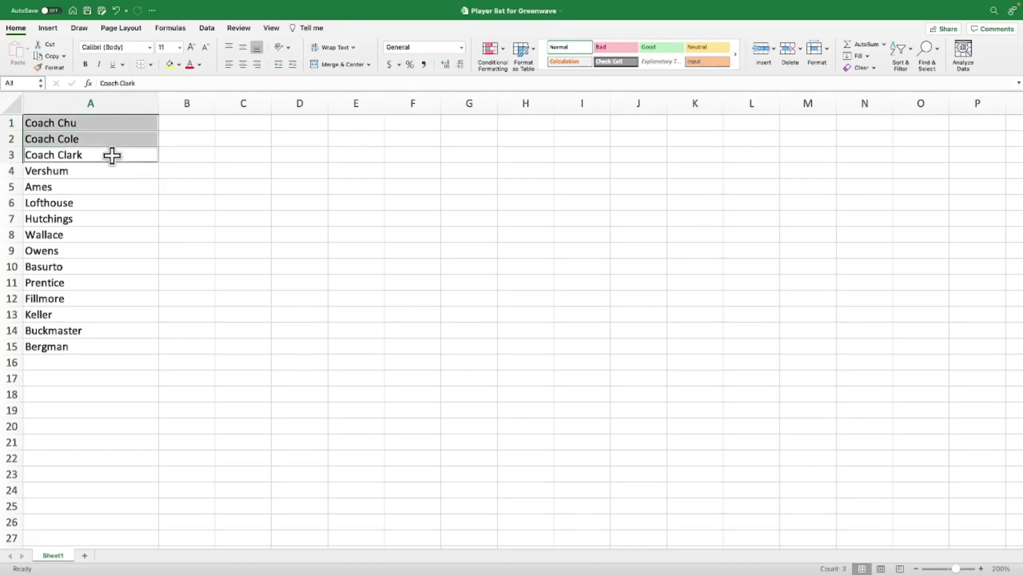
pyautogui.keyDown('super'); pyautogui.click(105, 206); pyautogui.keyUp('super')
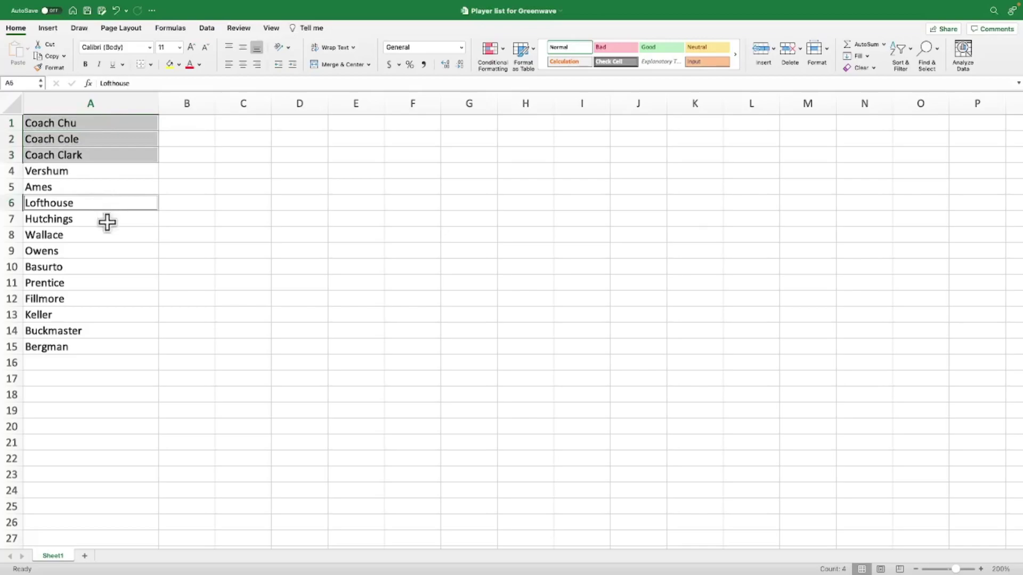
pyautogui.keyDown('super'); pyautogui.click(107, 223); pyautogui.keyUp('super')
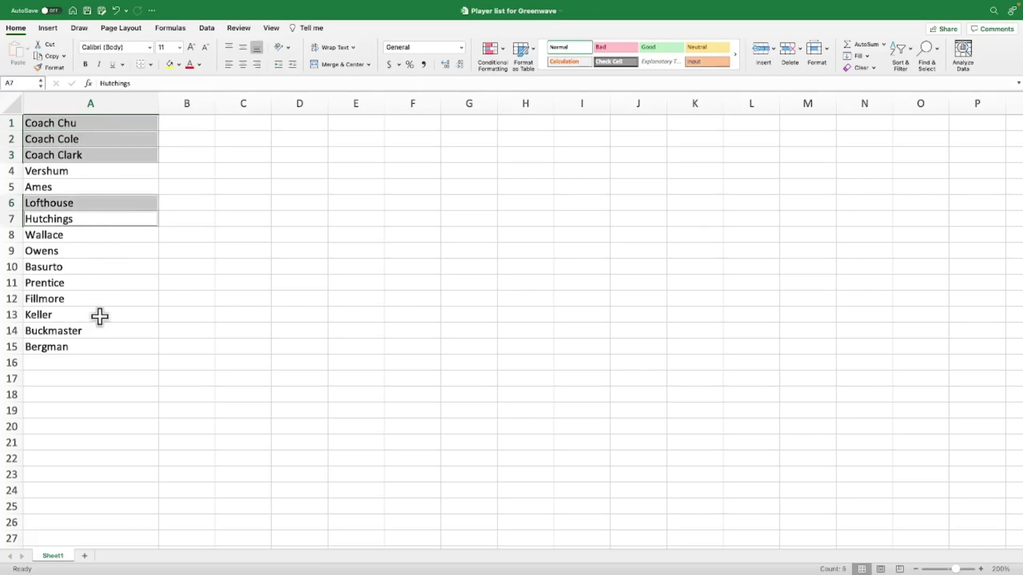
pyautogui.keyDown('super'); pyautogui.click(101, 336); pyautogui.keyUp('super')
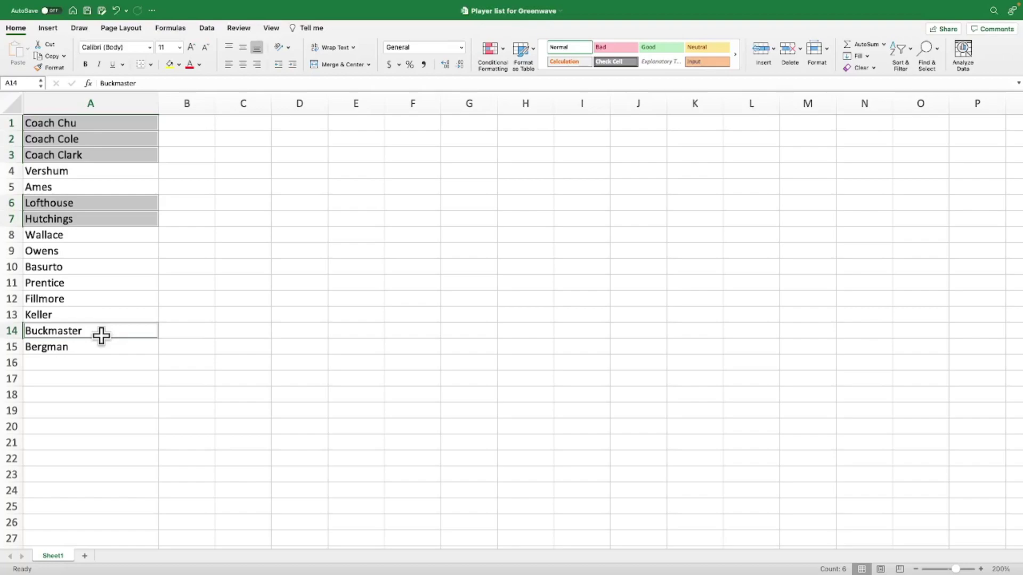
pyautogui.keyDown('super'); pyautogui.click(83, 172); pyautogui.keyUp('super')
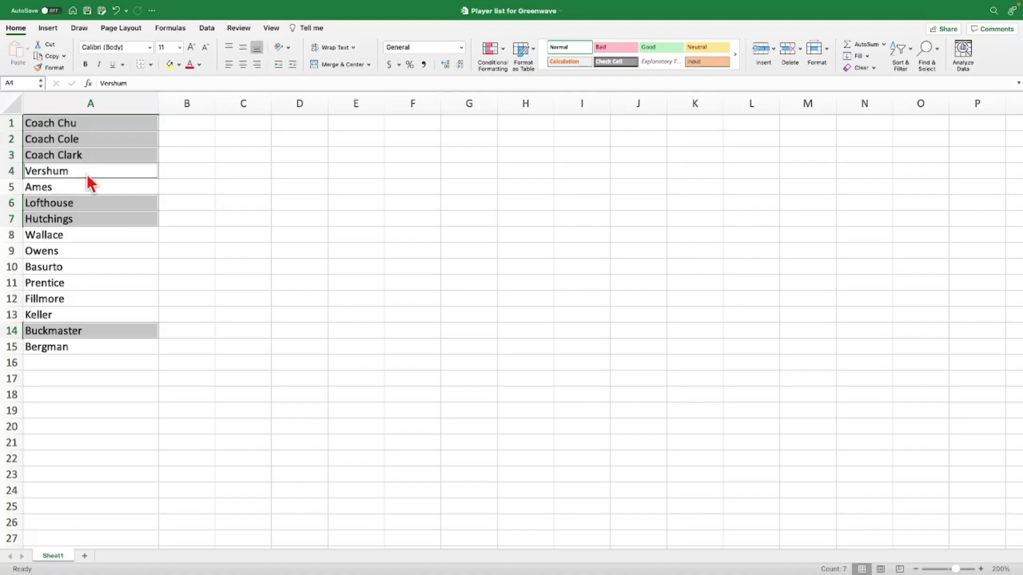
pyautogui.rightClick(86, 173)
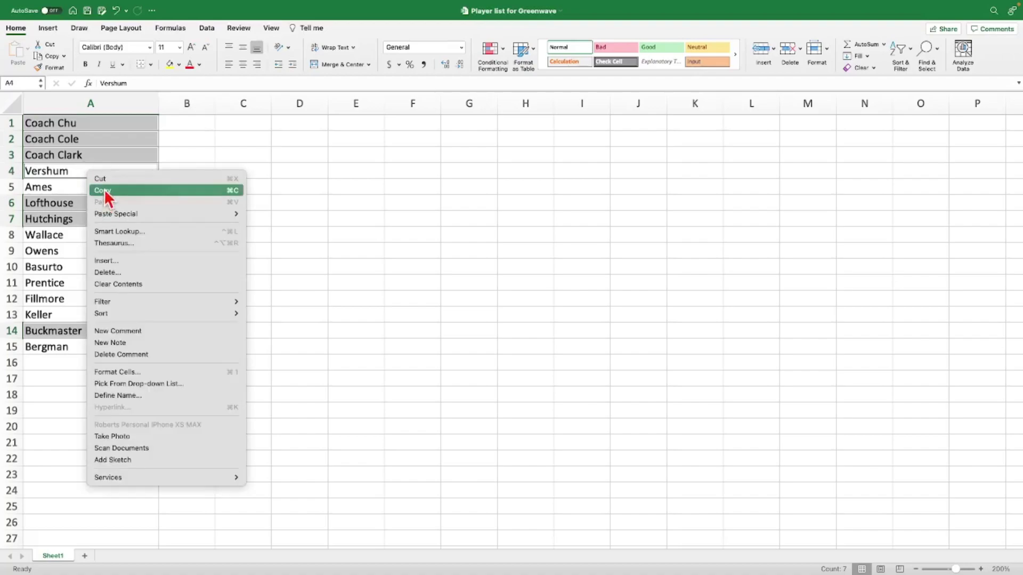
pyautogui.click(103, 191)
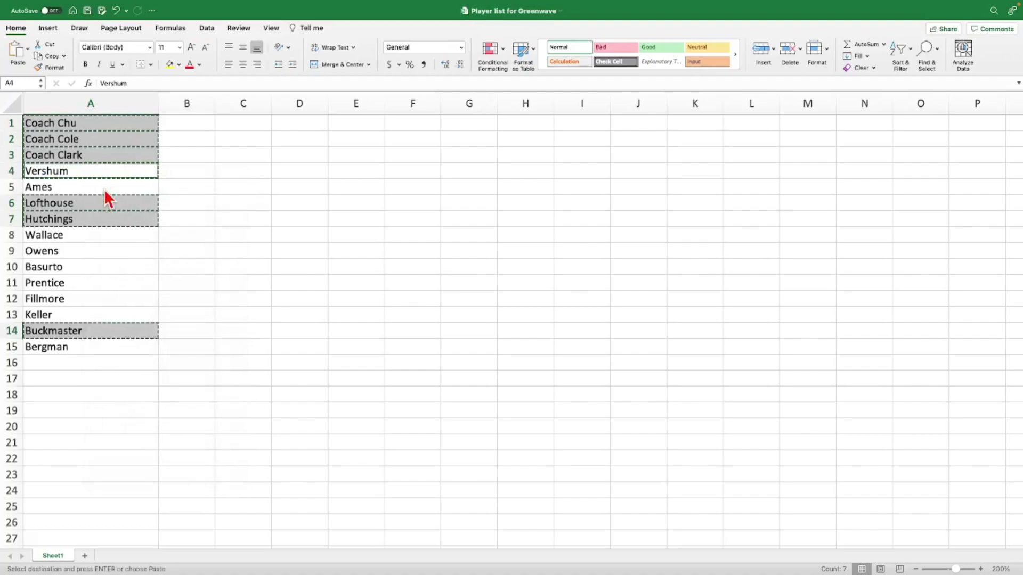
# Paste the seven copied names into A1 of a new Sheet2.
pyautogui.click(84, 556)
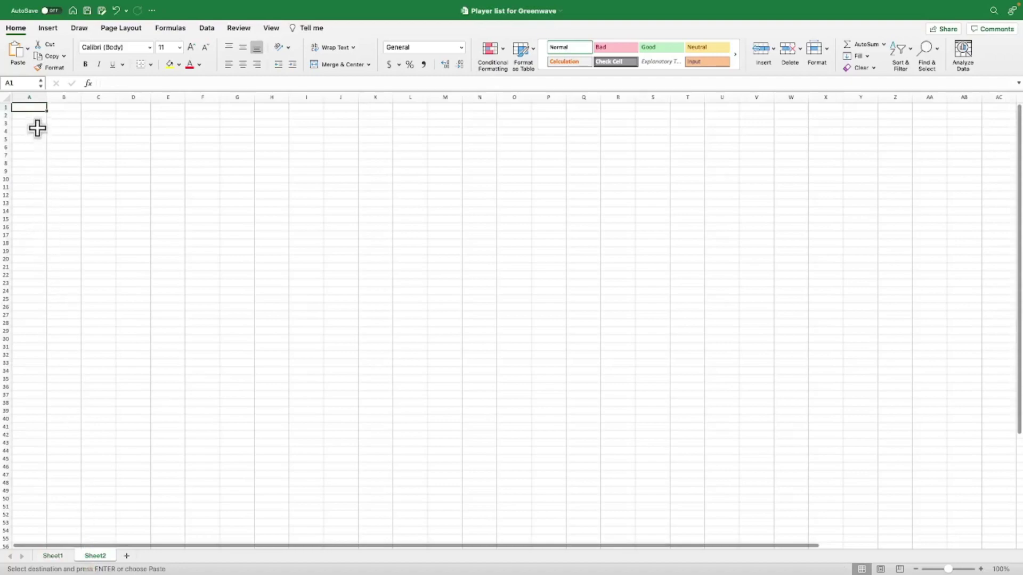
pyautogui.rightClick(34, 108)
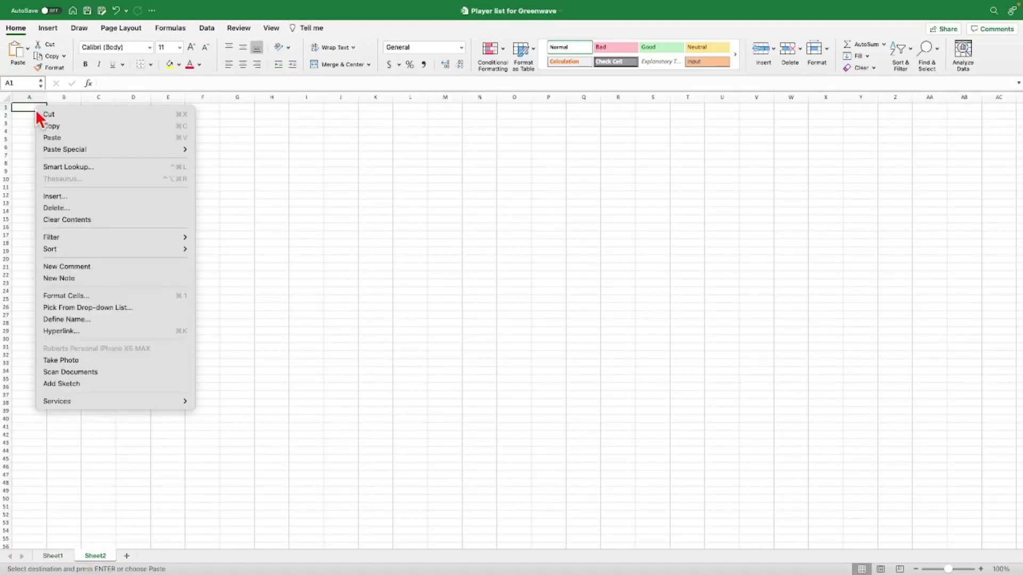
pyautogui.click(44, 138)
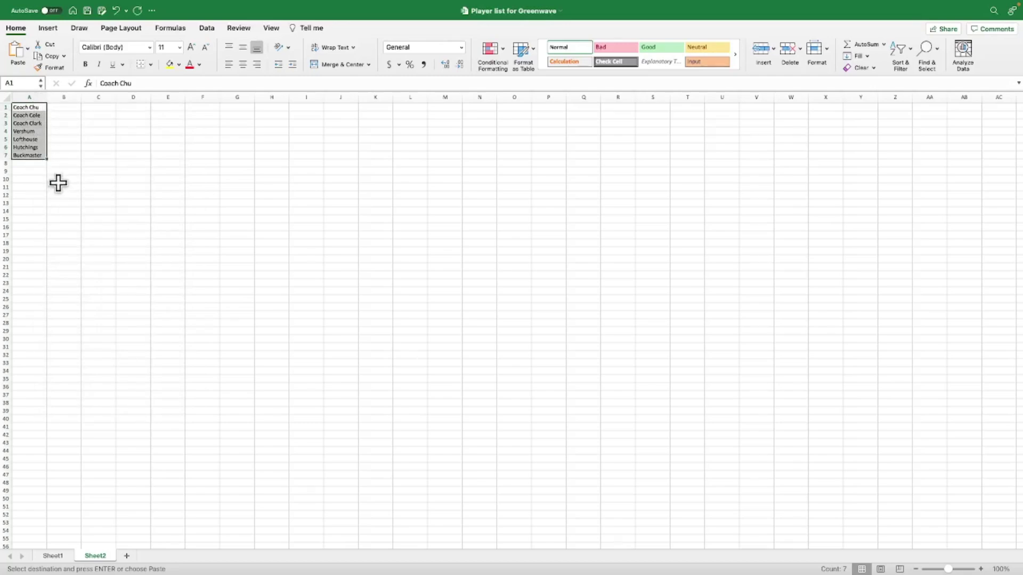
# Rename Sheet2 to 'Long Names'.
pyautogui.rightClick(97, 557)
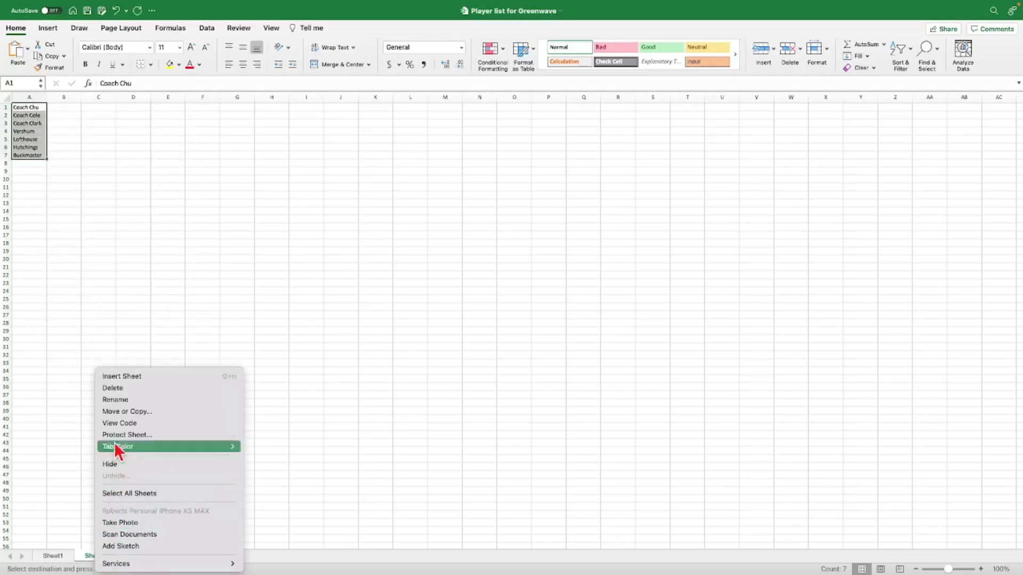
pyautogui.click(114, 400)
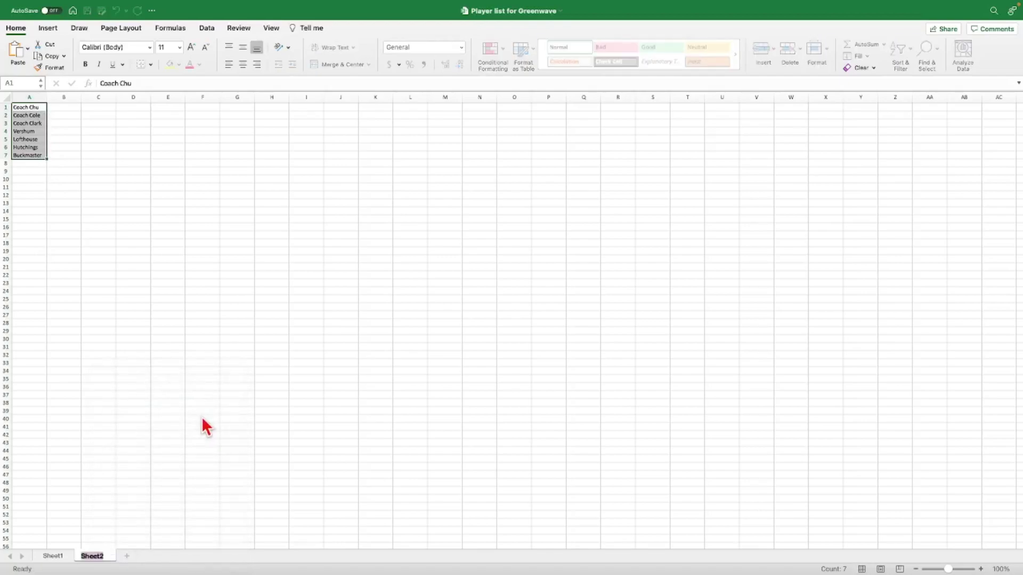
pyautogui.write('Long Names')
pyautogui.press('Return')
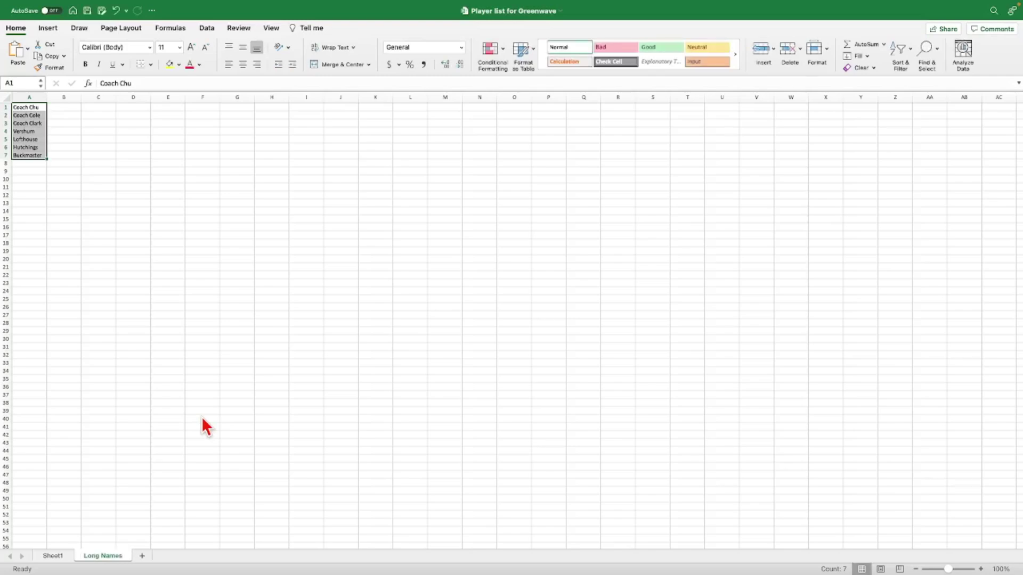
# On Sheet1, copy Ames, Wallace, Owens, Basurto, Prentice, Fillmore, Keller and Bergman.
pyautogui.click(53, 555)
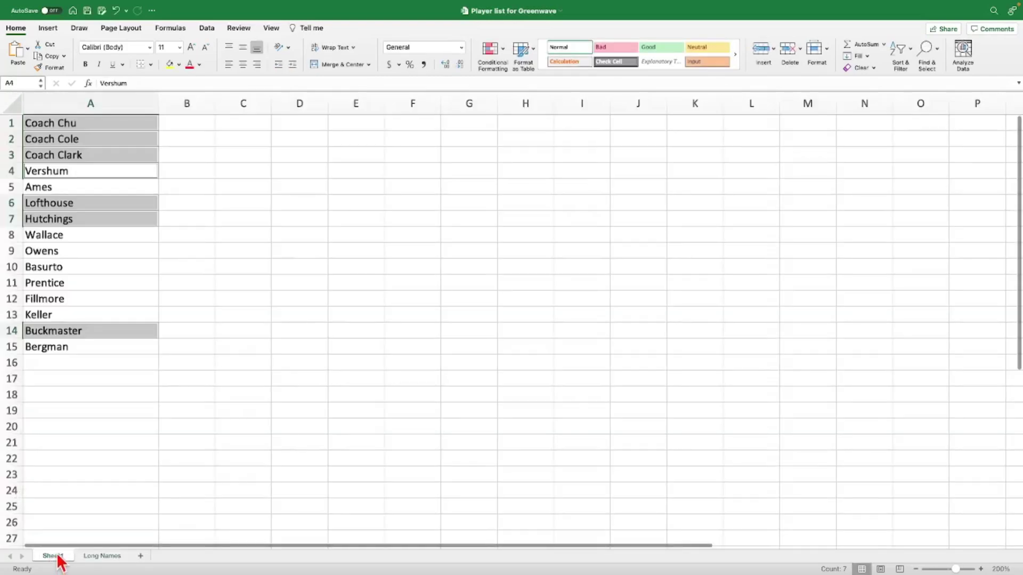
pyautogui.click(102, 272)
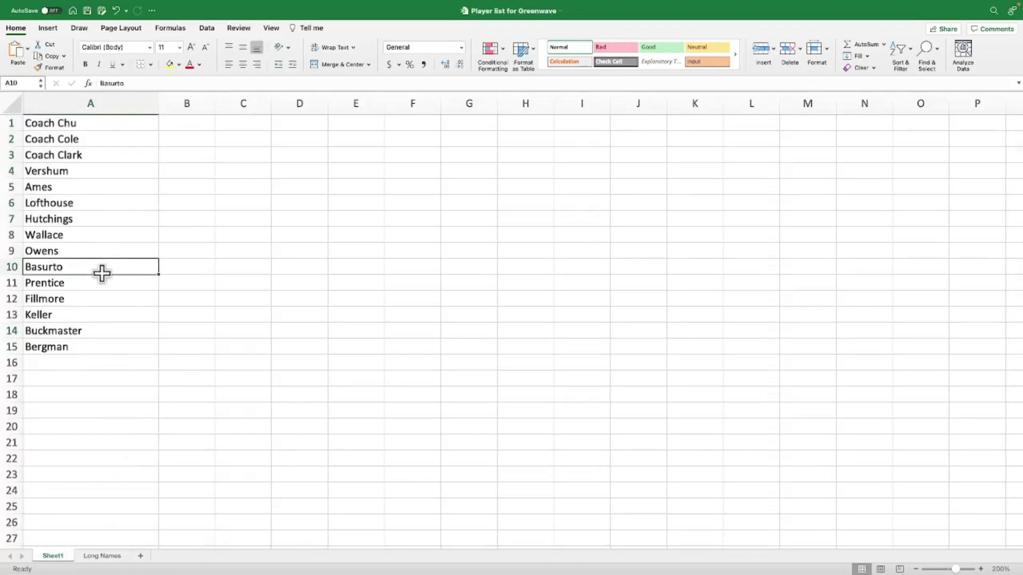
pyautogui.click(88, 189)
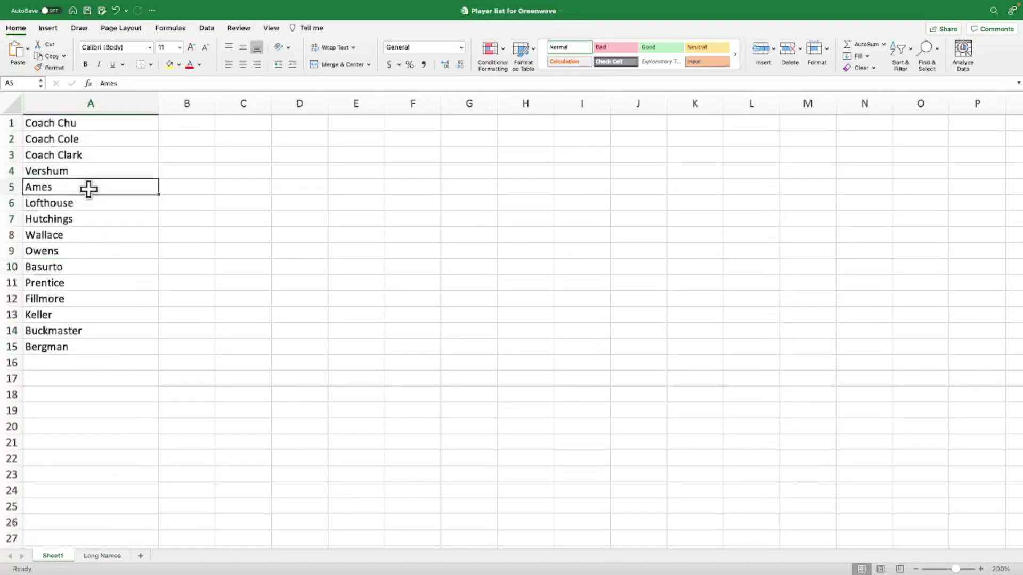
pyautogui.keyDown('super'); pyautogui.click(91, 239); pyautogui.keyUp('super')
pyautogui.keyDown('super'); pyautogui.click(89, 255); pyautogui.keyUp('super')
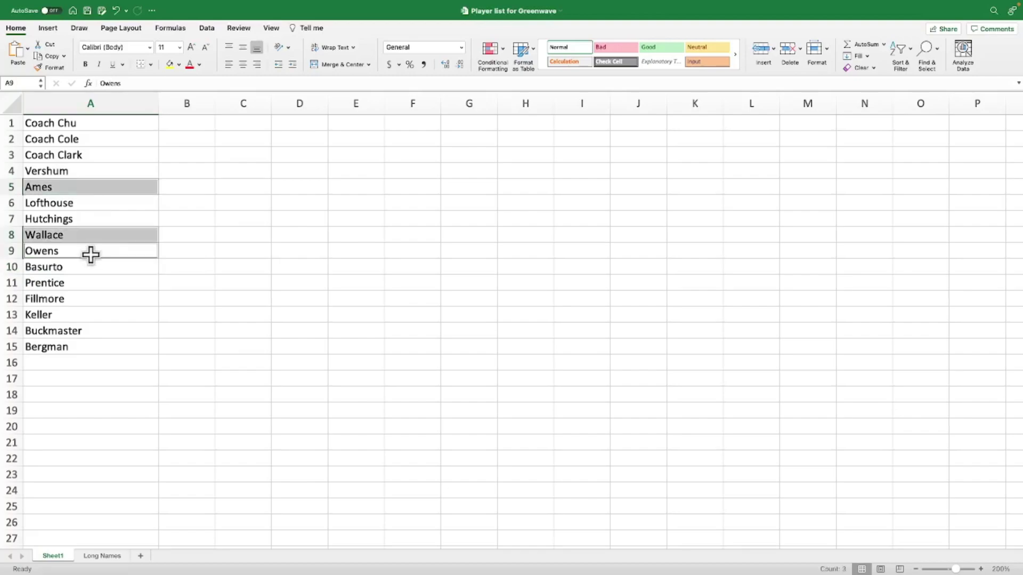
pyautogui.keyDown('super'); pyautogui.click(90, 270); pyautogui.keyUp('super')
pyautogui.keyDown('super'); pyautogui.click(92, 285); pyautogui.keyUp('super')
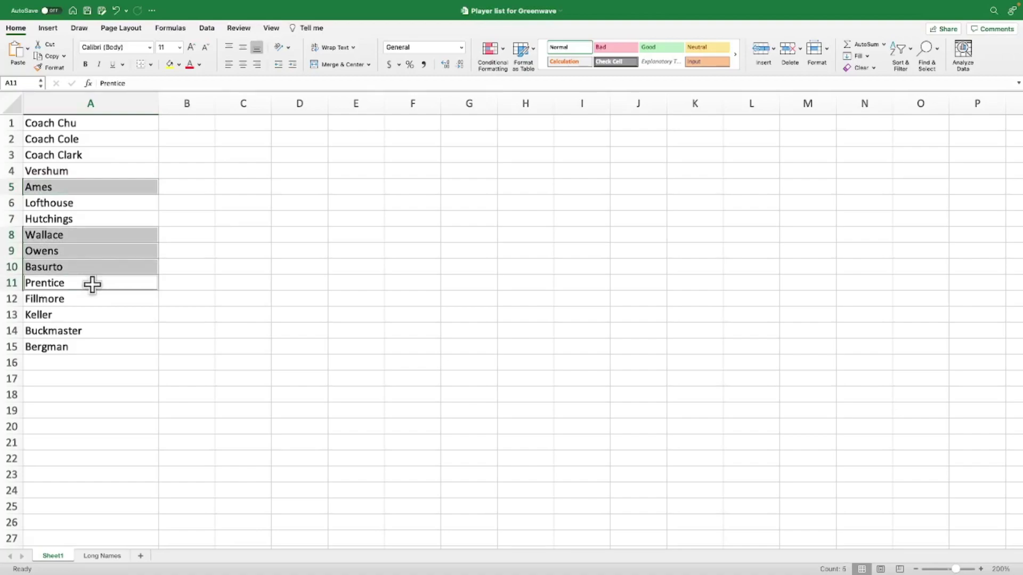
pyautogui.keyDown('super'); pyautogui.click(92, 299); pyautogui.keyUp('super')
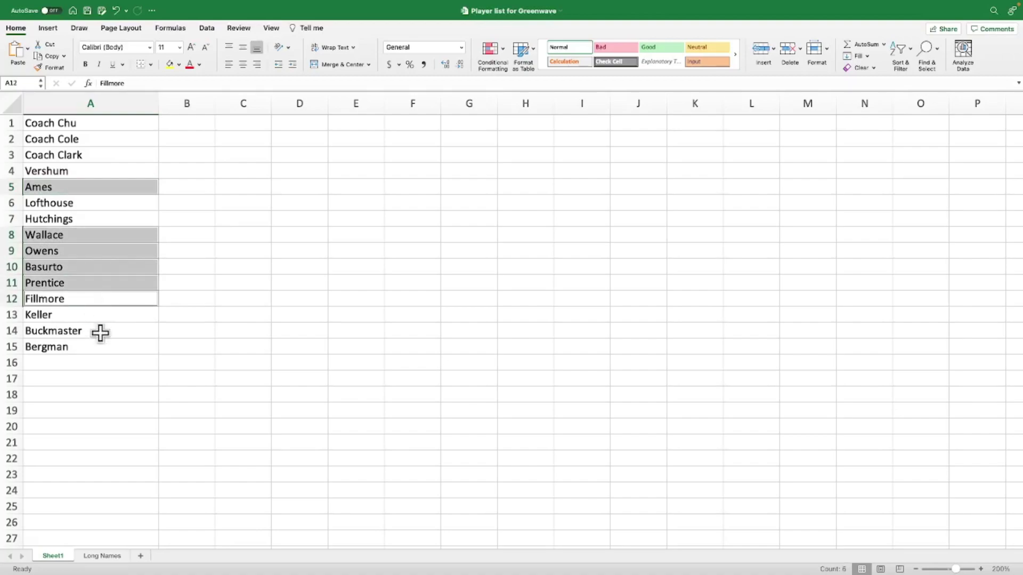
pyautogui.keyDown('super'); pyautogui.click(102, 318); pyautogui.keyUp('super')
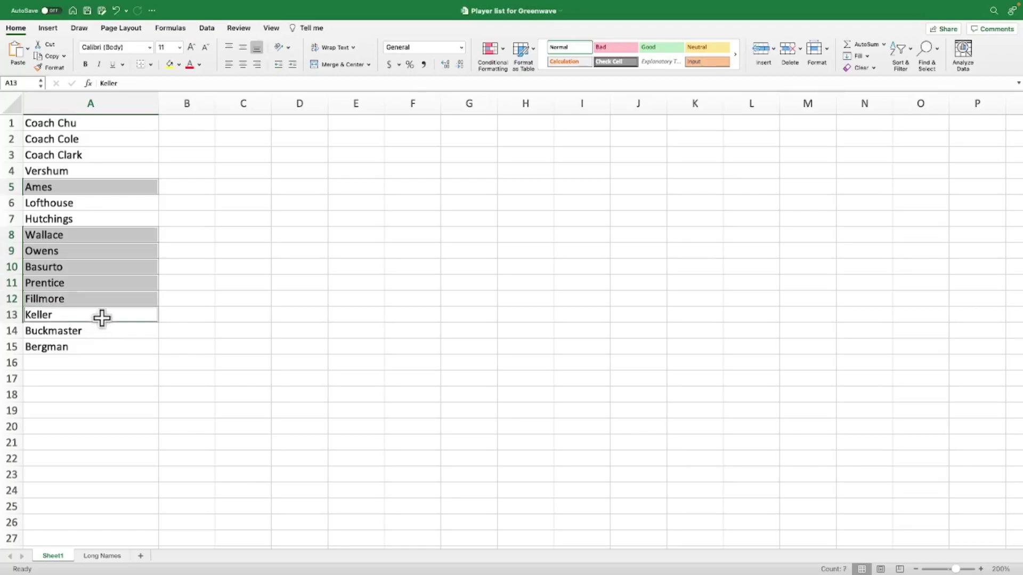
pyautogui.keyDown('super'); pyautogui.click(98, 352); pyautogui.keyUp('super')
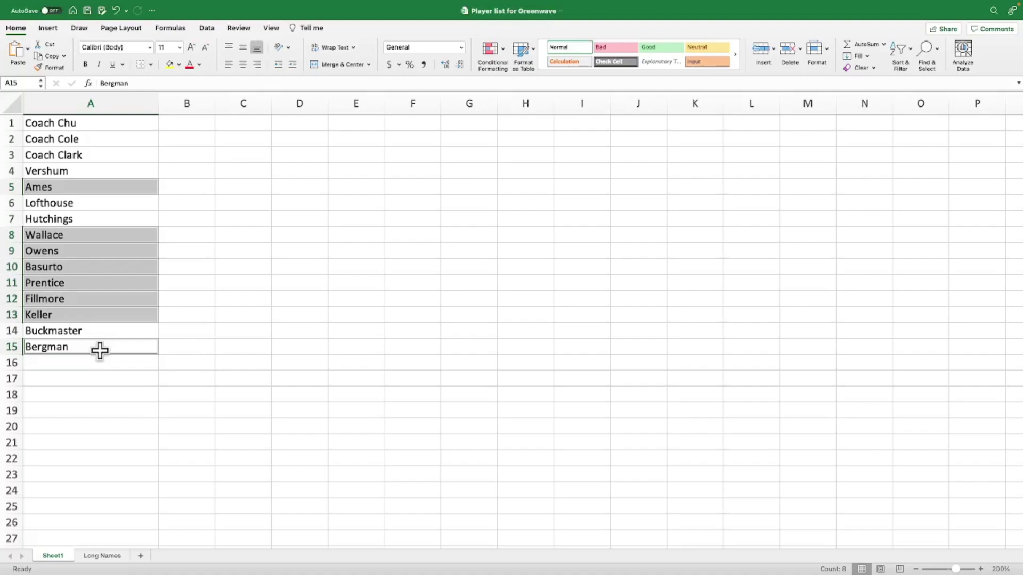
pyautogui.rightClick(99, 352)
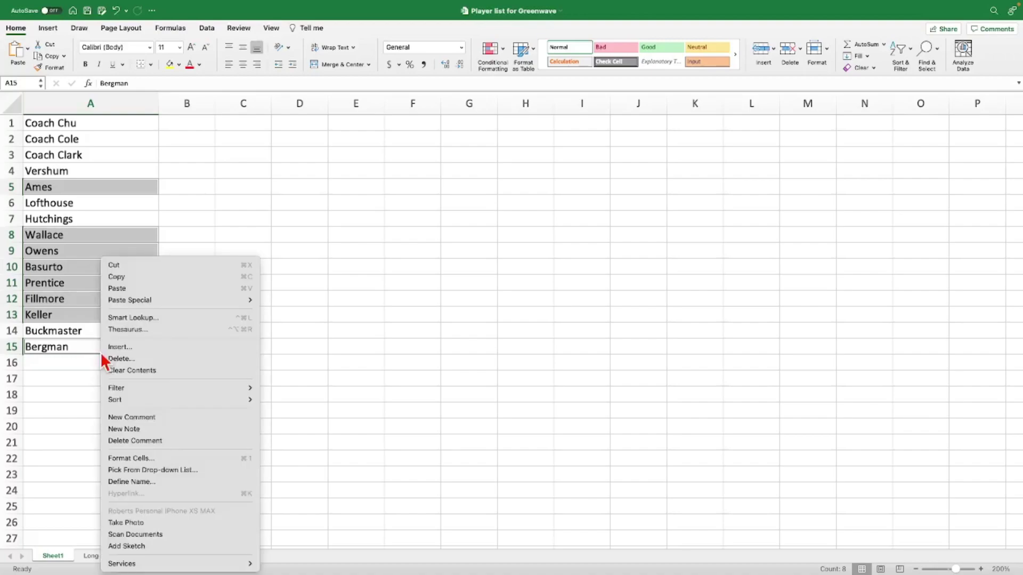
pyautogui.click(126, 281)
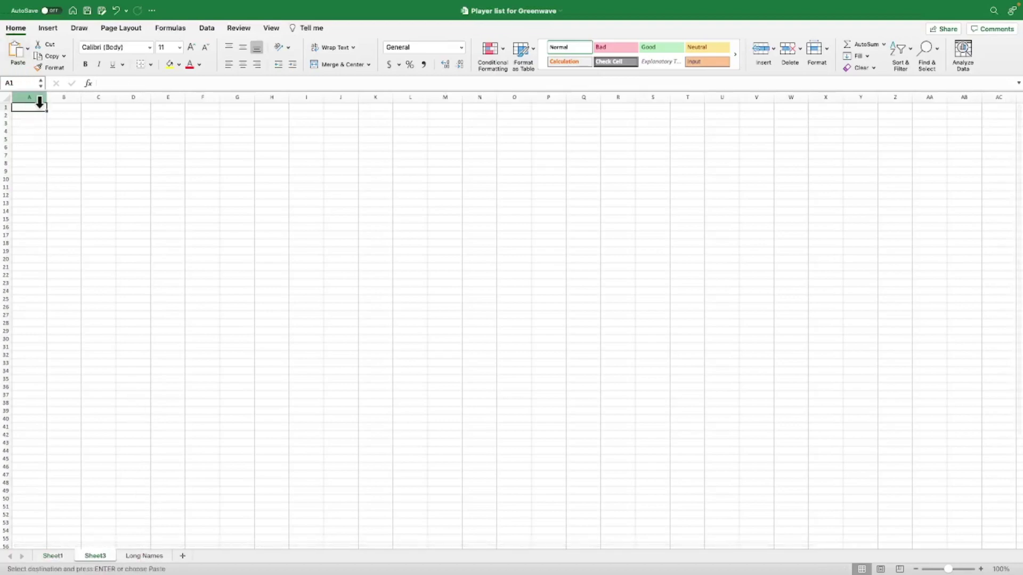
# Paste the eight names at A1 of Sheet3 and rename it 'Short Names'.
pyautogui.rightClick(34, 108)
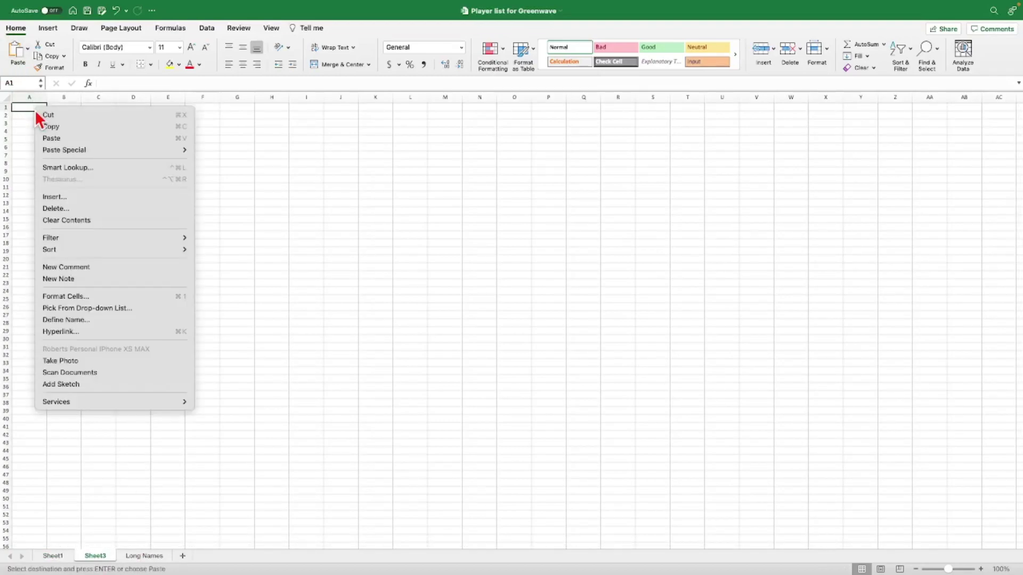
pyautogui.click(49, 140)
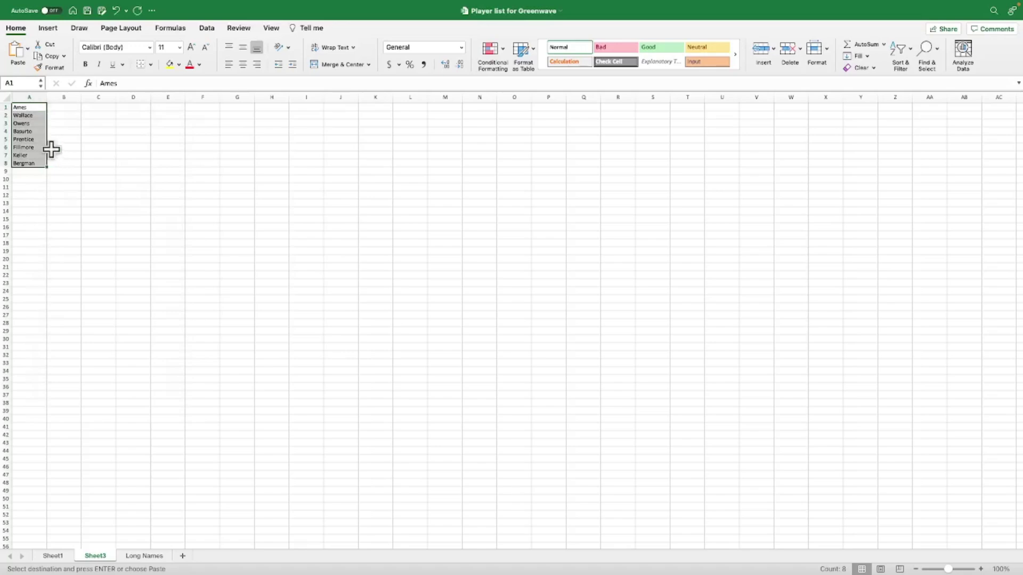
pyautogui.rightClick(100, 558)
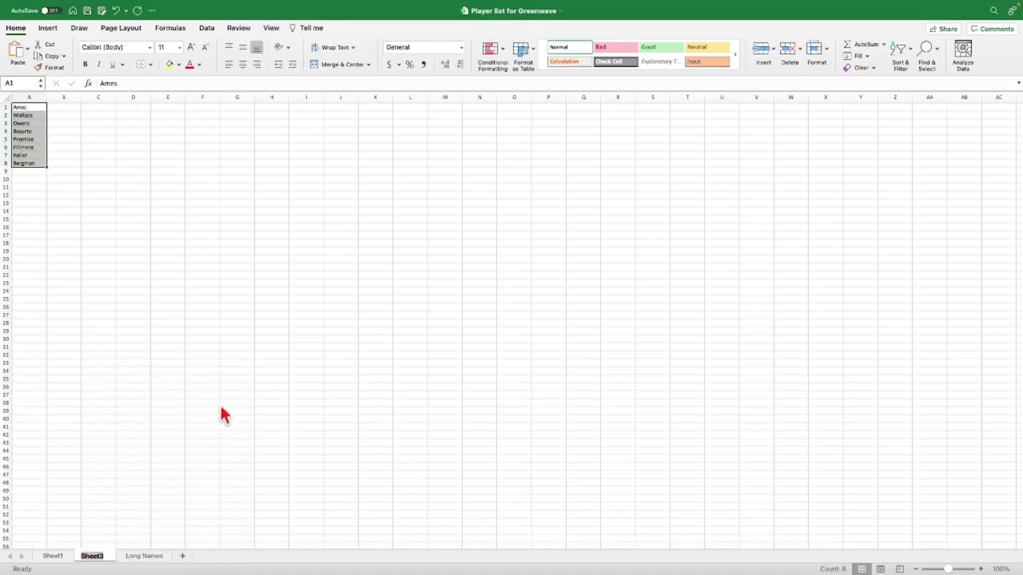
pyautogui.click(112, 401)
pyautogui.write('Short Names')
pyautogui.press('Return')
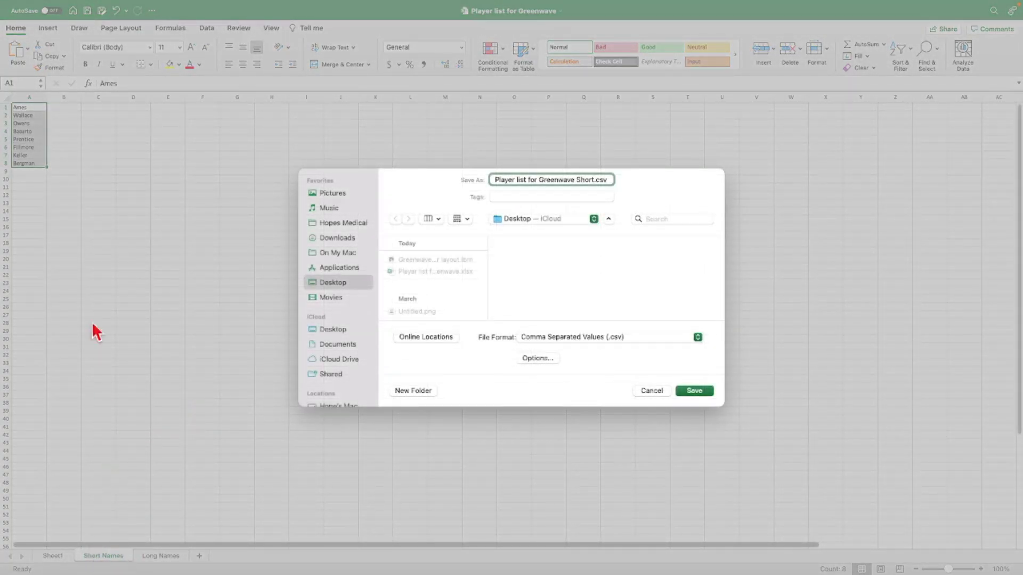
# Save Short Names to the Desktop as CSV 'Player list for Greenwave Short.csv'.
pyautogui.moveTo(81, 6)
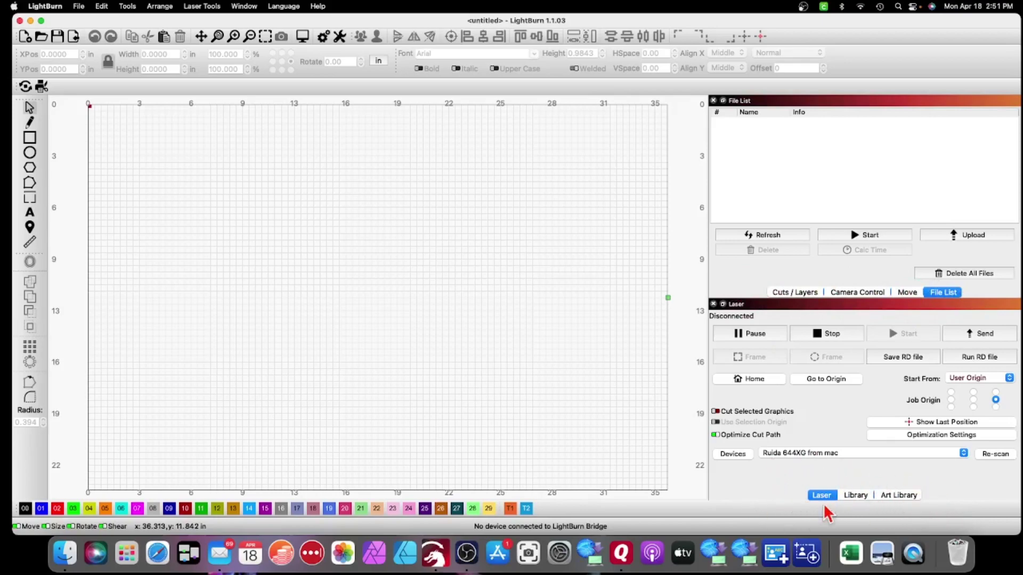
# Add the Variable Text panel from the Window menu and bring its dock tab to front.
pyautogui.click(244, 7)
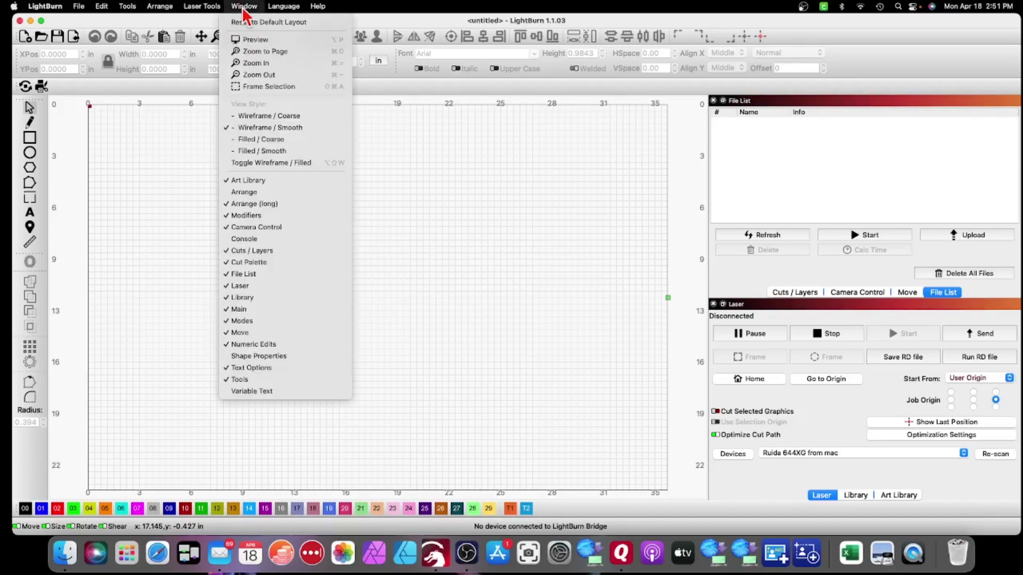
pyautogui.click(249, 396)
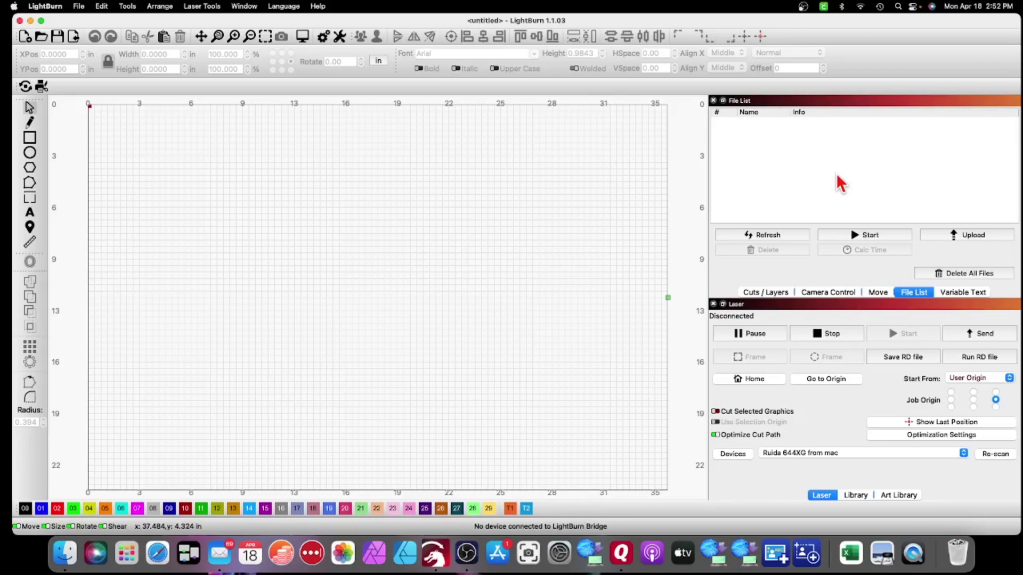
pyautogui.click(784, 293)
pyautogui.click(832, 294)
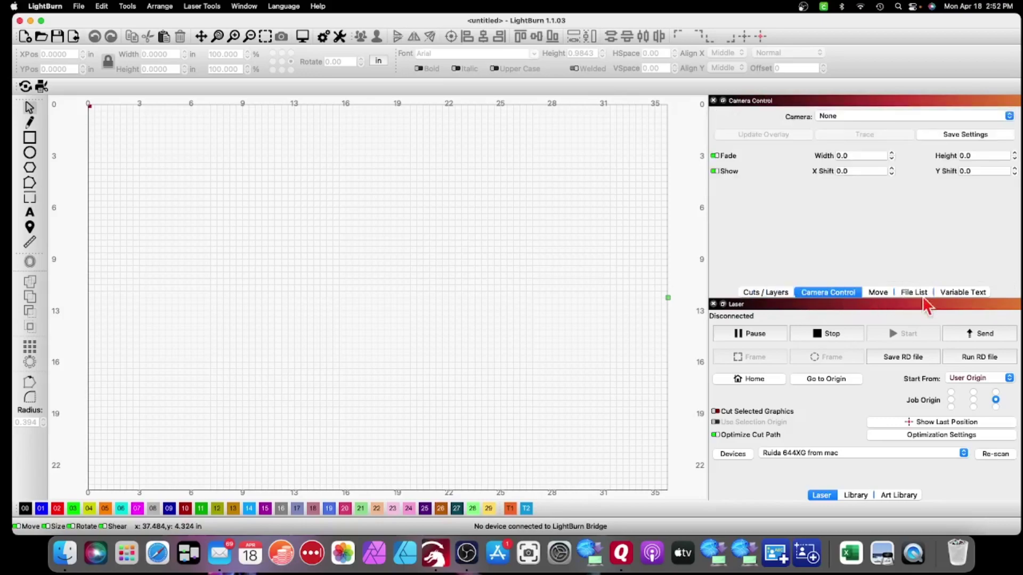
pyautogui.click(967, 293)
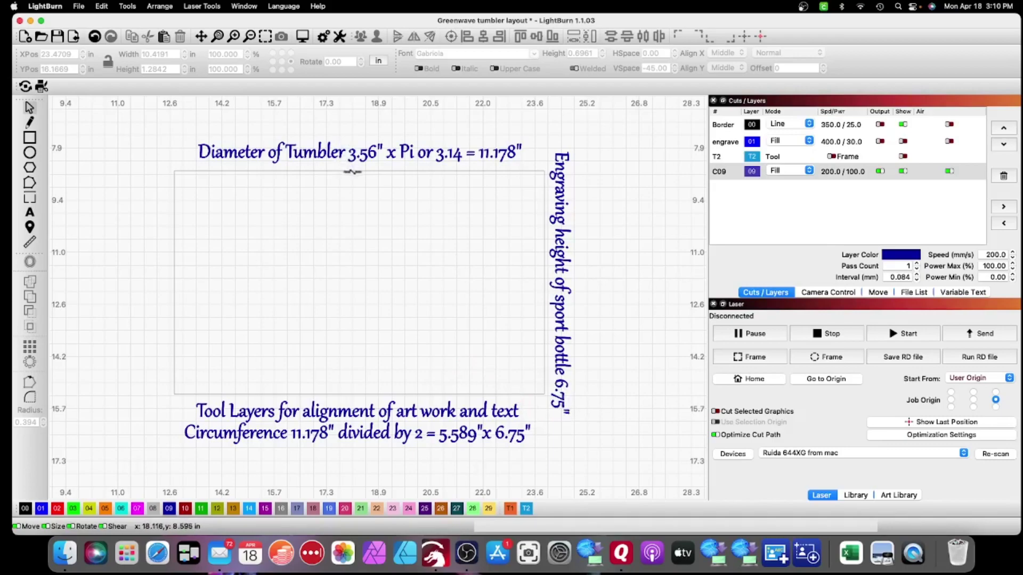
# Select the tumbler border rectangle in the Greenwave layout.
pyautogui.click(418, 171)
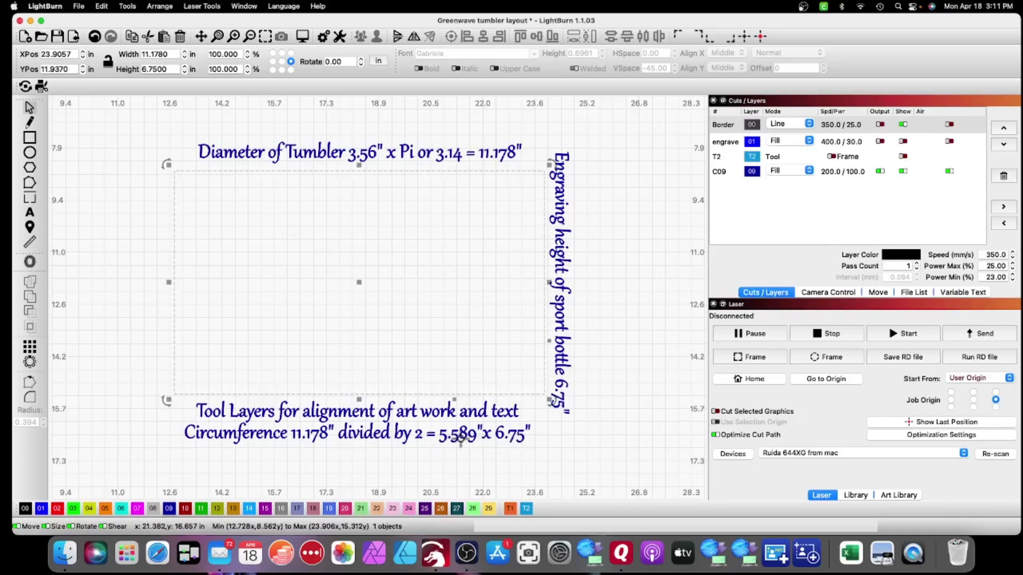
# Show layer T2 and move its half-width guide box into the right half of the border.
pyautogui.click(903, 157)
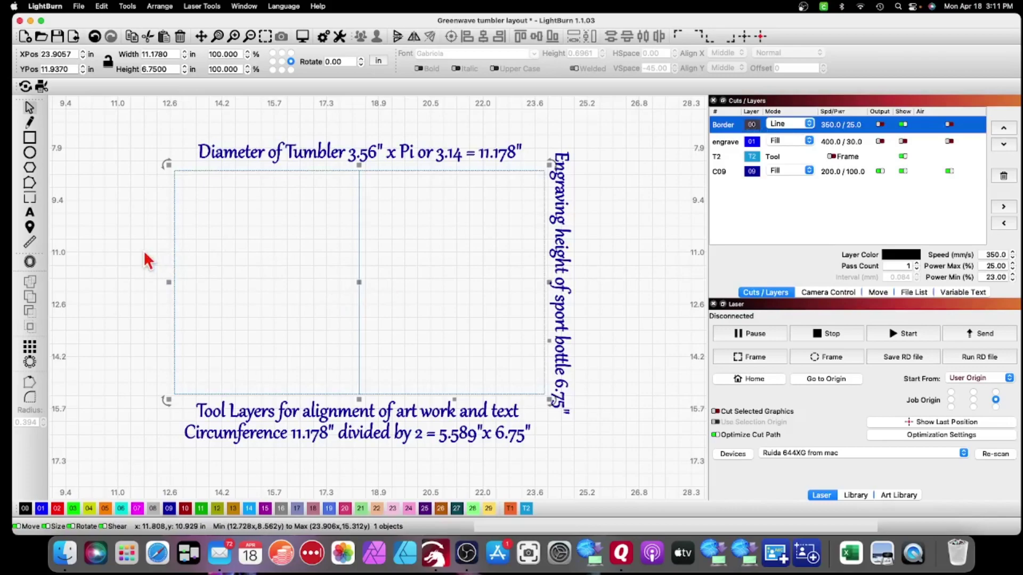
pyautogui.click(169, 252)
pyautogui.click(171, 246)
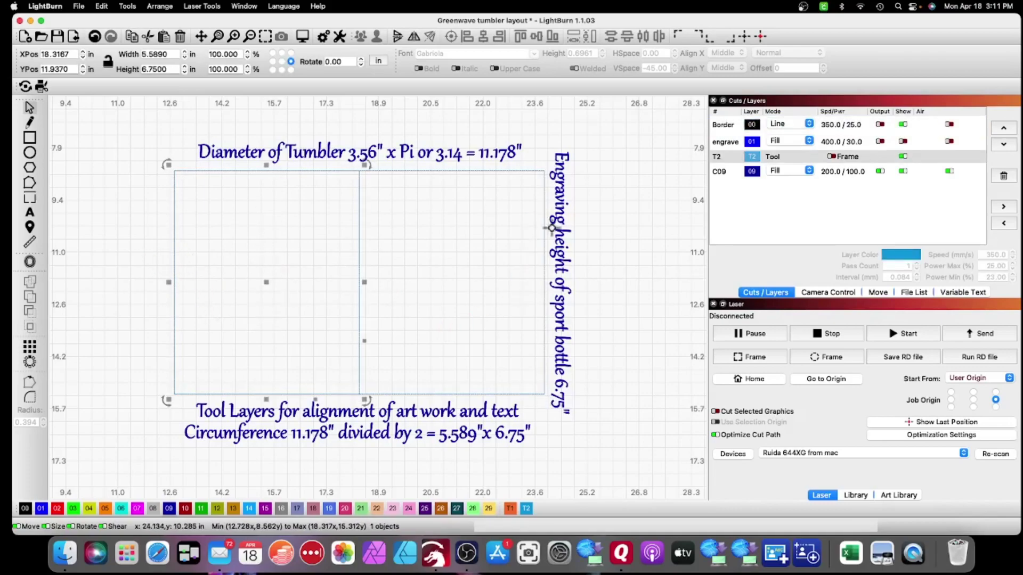
pyautogui.moveTo(280, 267); pyautogui.dragTo(462, 266)
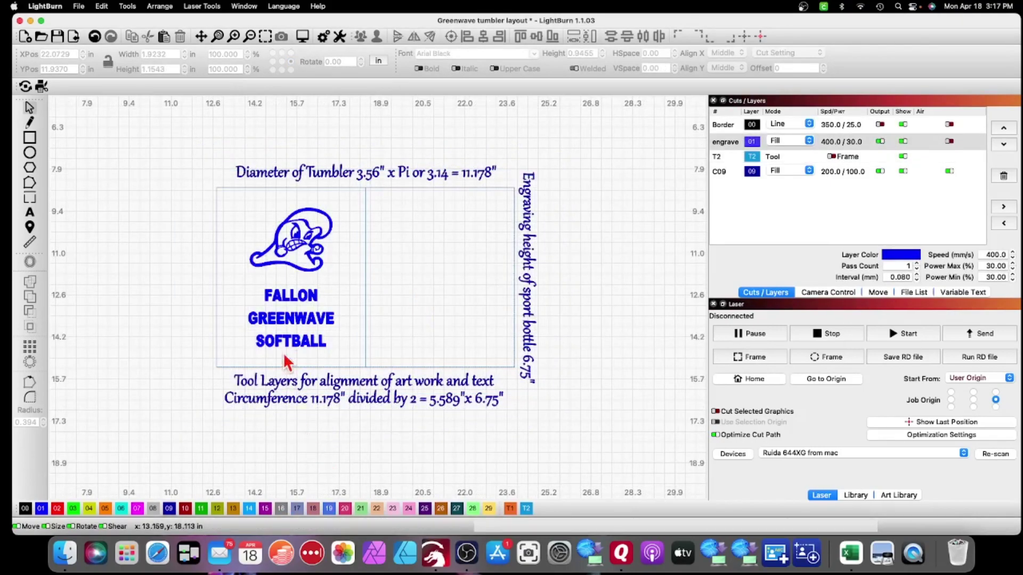
# Reposition the logo group centered in the left half at X 17.1178, Y 11.937.
pyautogui.click(299, 263)
pyautogui.moveTo(289, 281); pyautogui.dragTo(90, 244)
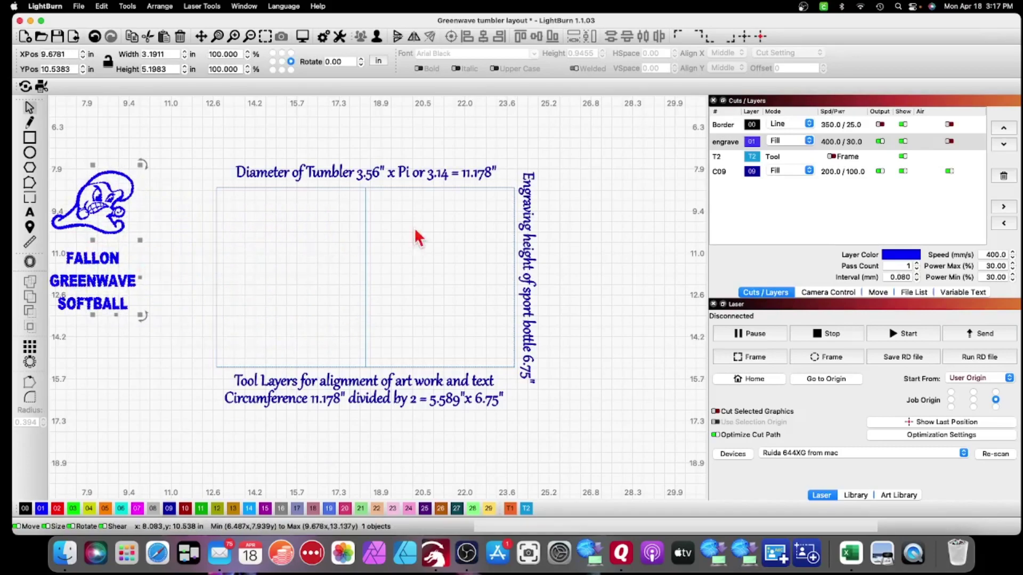
pyautogui.moveTo(93, 246); pyautogui.dragTo(294, 291)
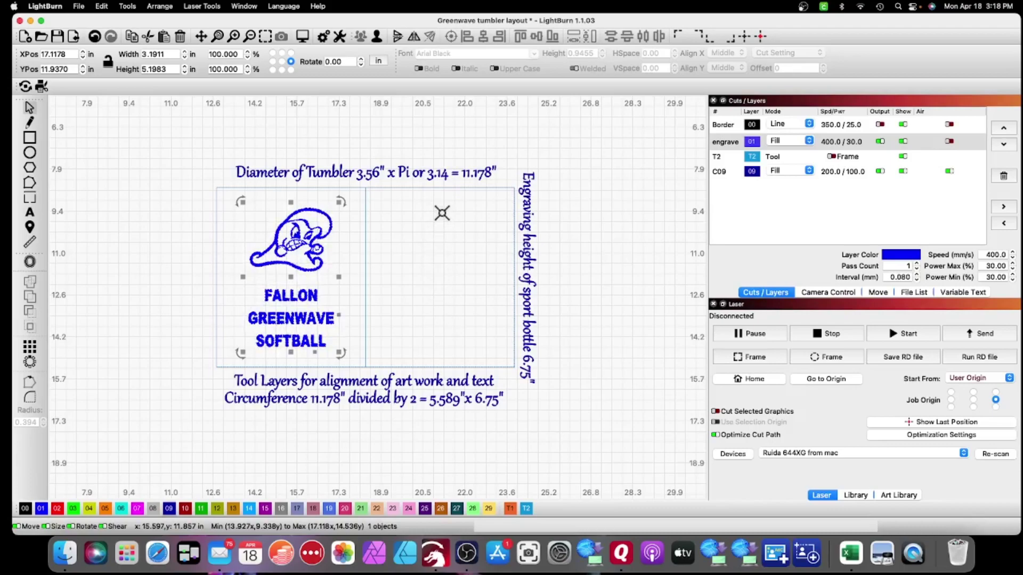
# With the Text tool, begin a text entry in the right half containing '%'.
pyautogui.click(29, 213)
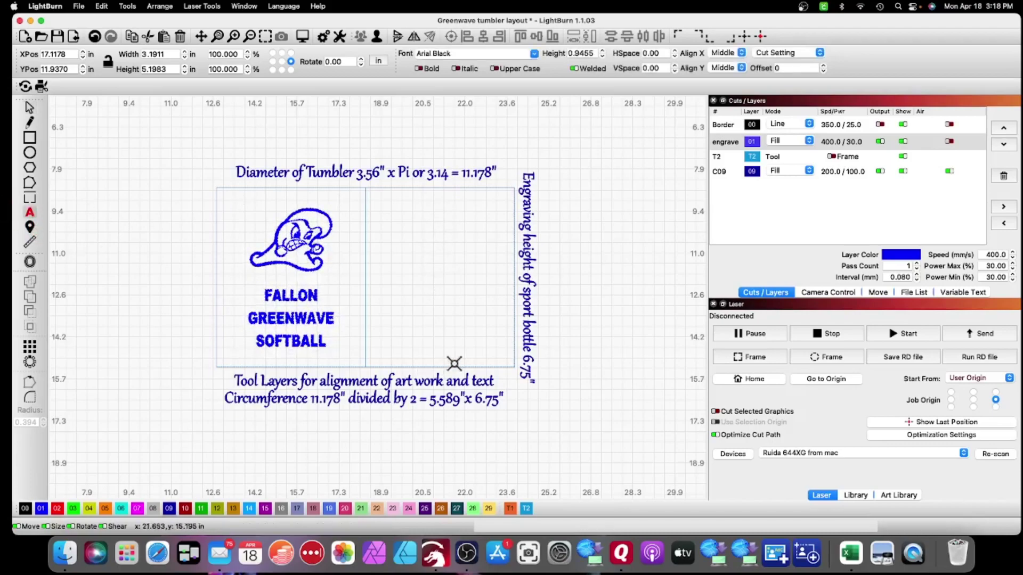
pyautogui.click(424, 258)
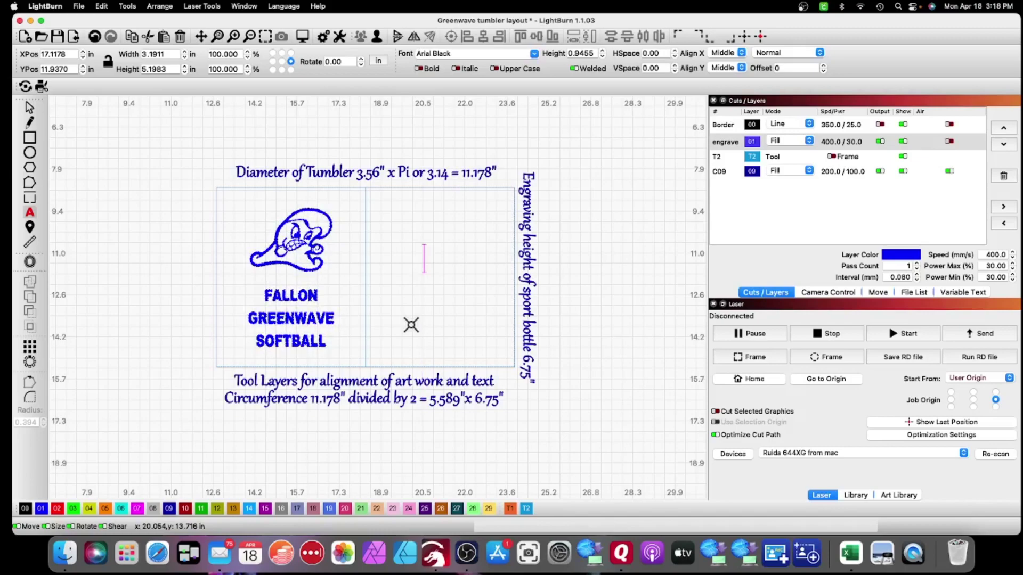
pyautogui.write('%')
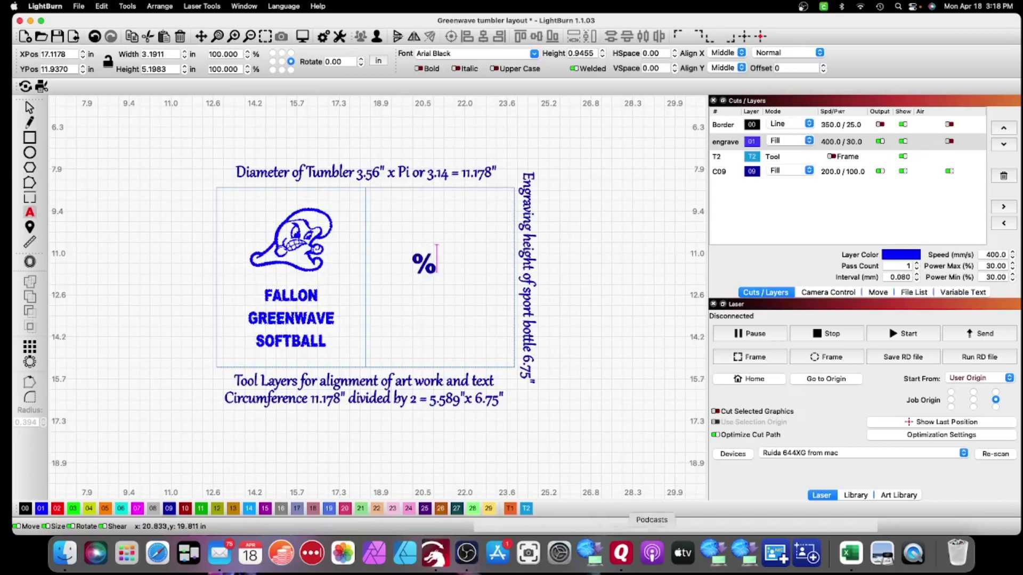
# Bring the Excel player list up over the layout and select column A of names.
pyautogui.click(850, 553)
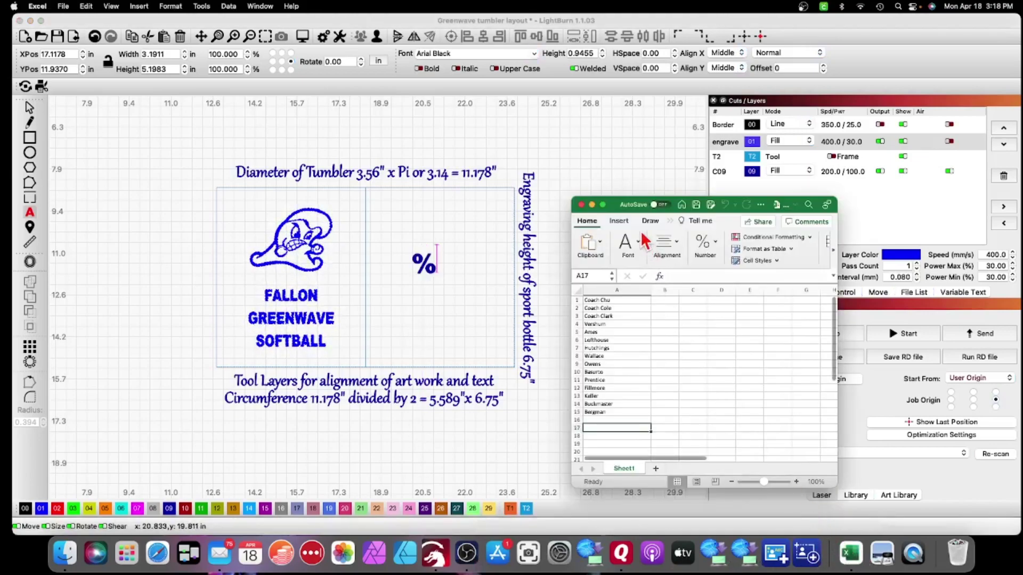
pyautogui.moveTo(616, 205); pyautogui.dragTo(605, 149)
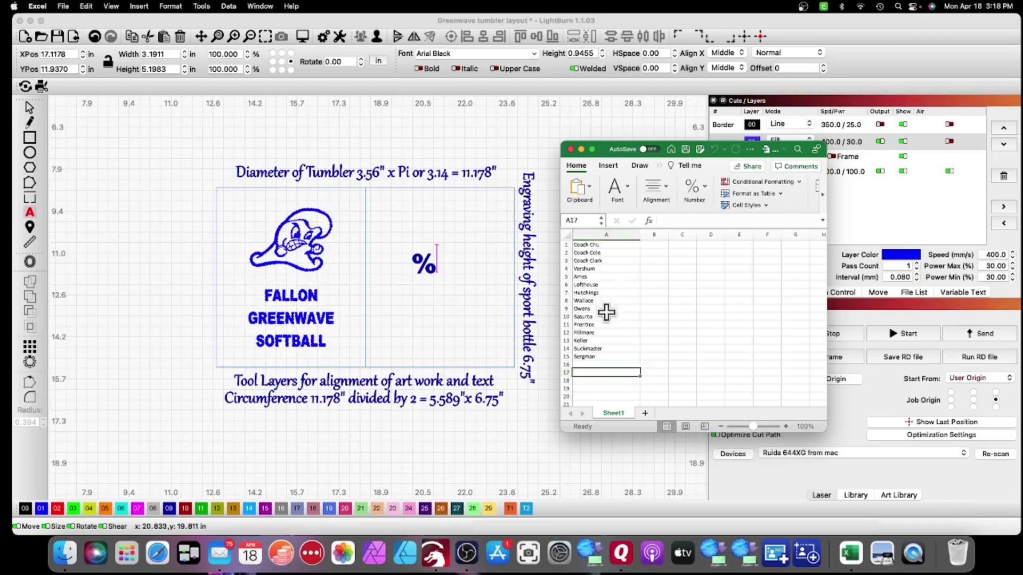
pyautogui.click(615, 236)
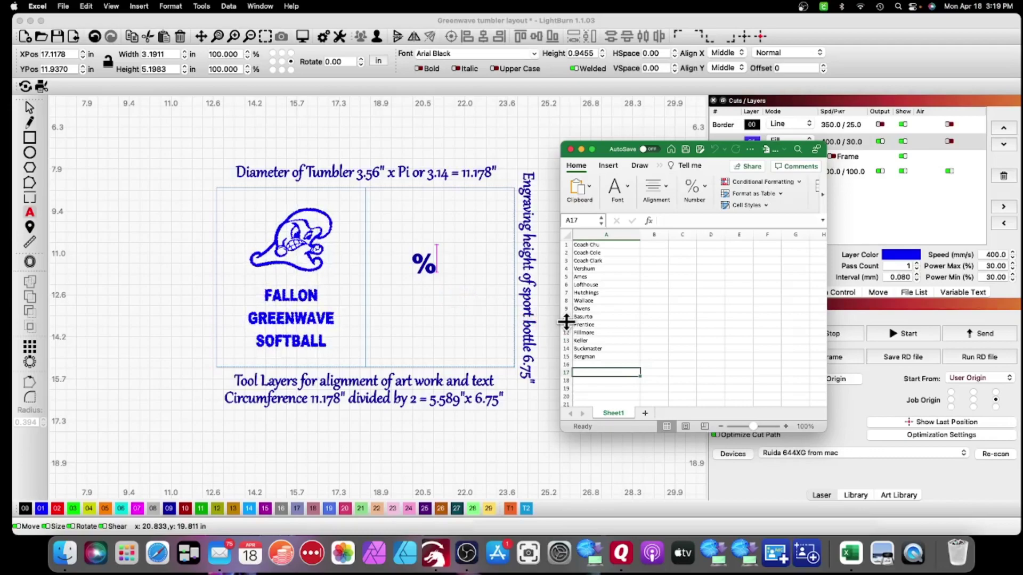
# Replace the mistyped right-half text with the placeholder %0.
pyautogui.write('0')
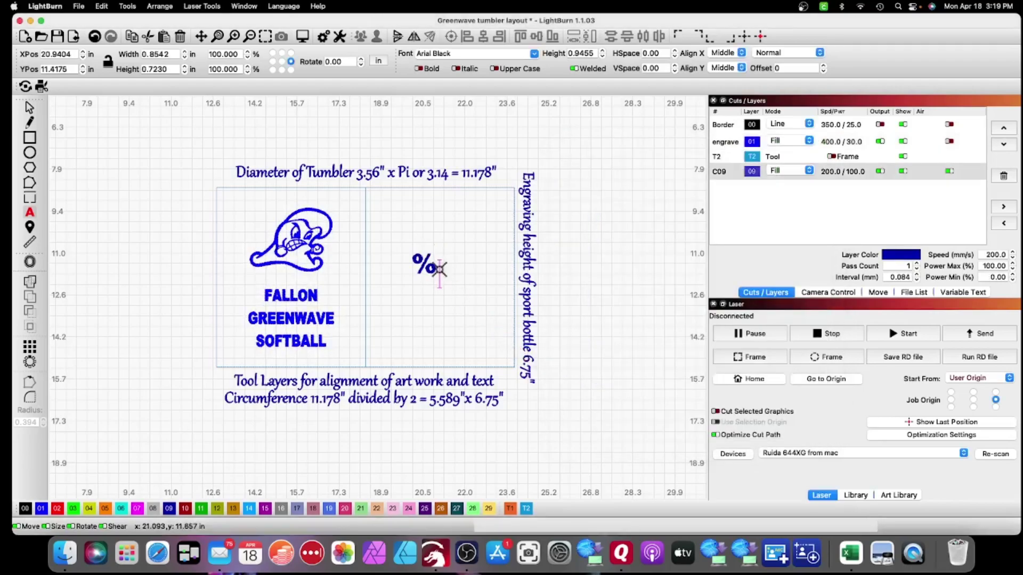
pyautogui.click(440, 270)
pyautogui.press('BackSpace')
pyautogui.press('BackSpace')
pyautogui.write('%0')
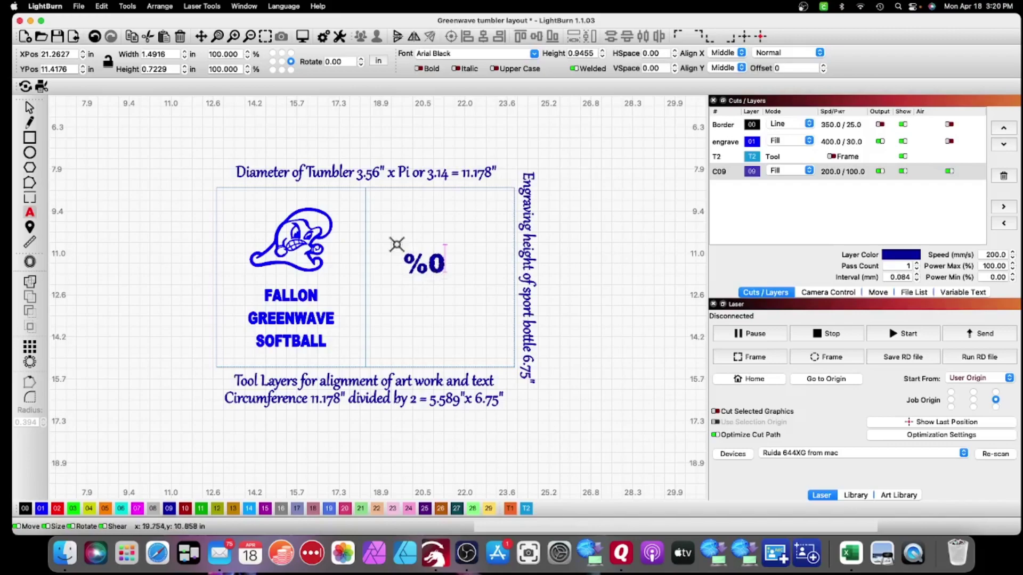
# Enlarge the %0 text to 2.3167" by 1.1226", centred in the right half.
pyautogui.click(29, 107)
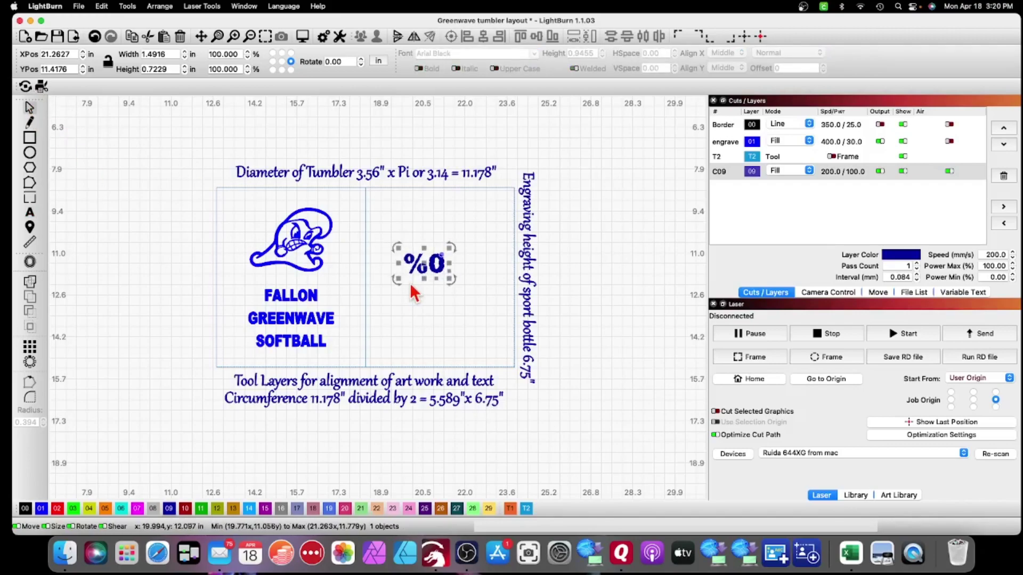
pyautogui.moveTo(429, 272)
pyautogui.mouseDown()
pyautogui.moveTo(476, 294)
pyautogui.moveTo(442, 273)
pyautogui.mouseUp()
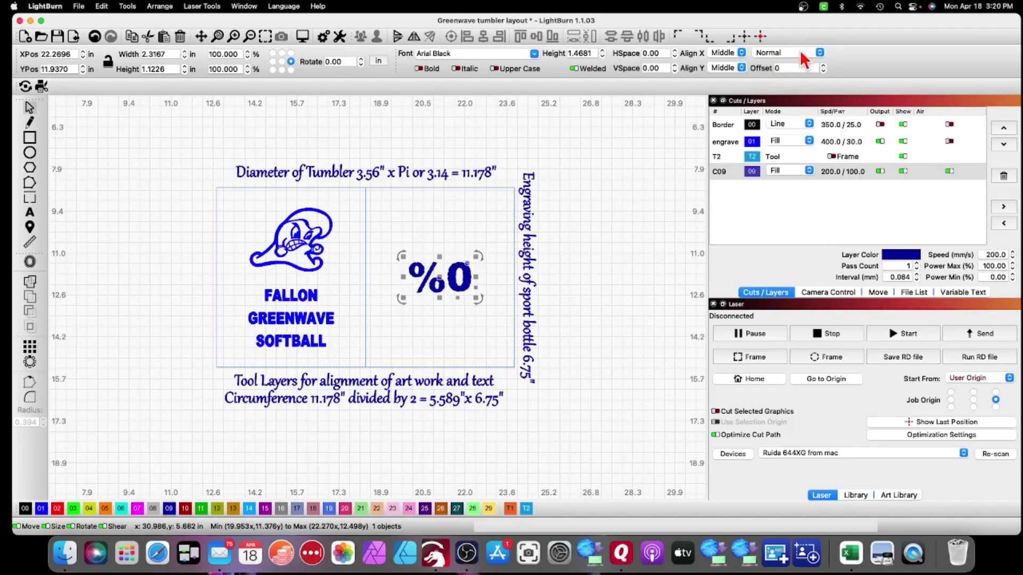
# Change the %0 text's mode to Merge/CSV.
pyautogui.click(819, 53)
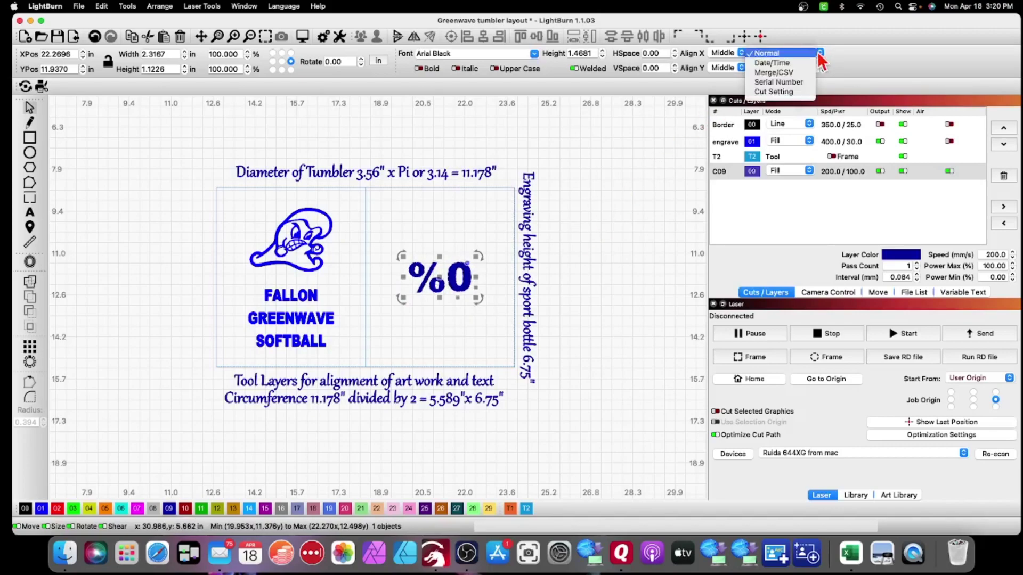
pyautogui.click(774, 72)
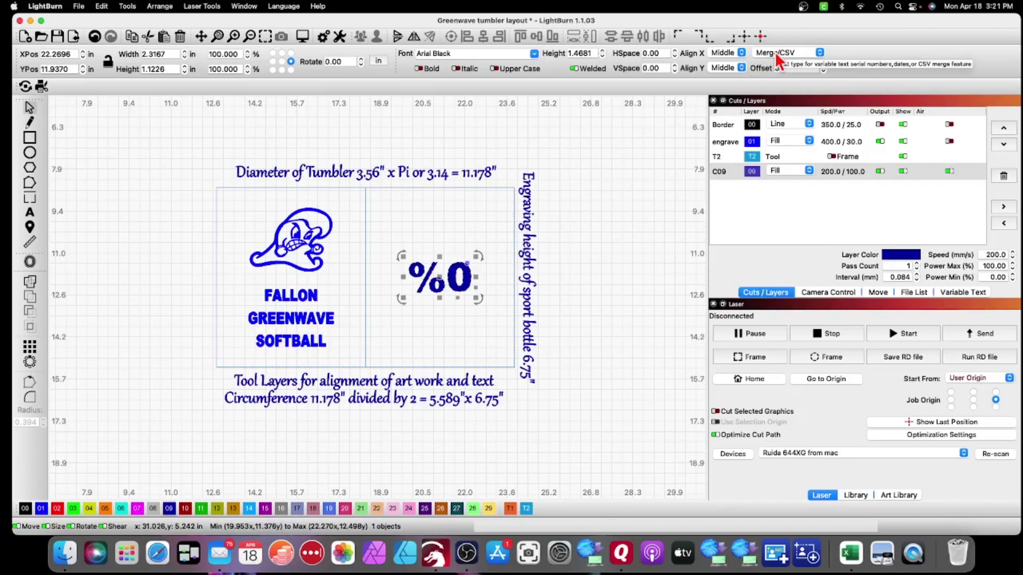
# Link the variable text to 'Player list for Greenwave short.csv', giving records 0 to 7.
pyautogui.click(952, 293)
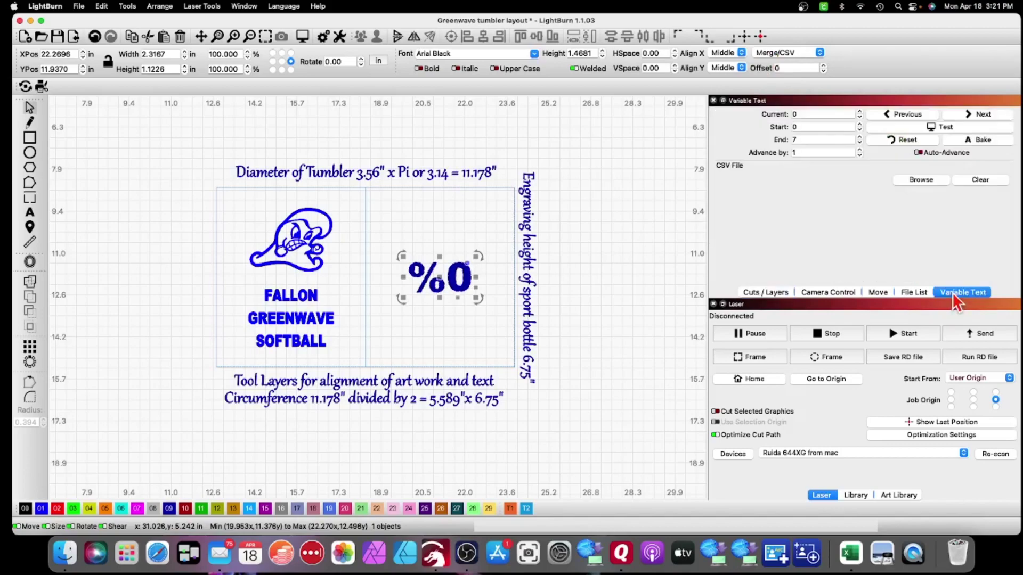
pyautogui.click(917, 179)
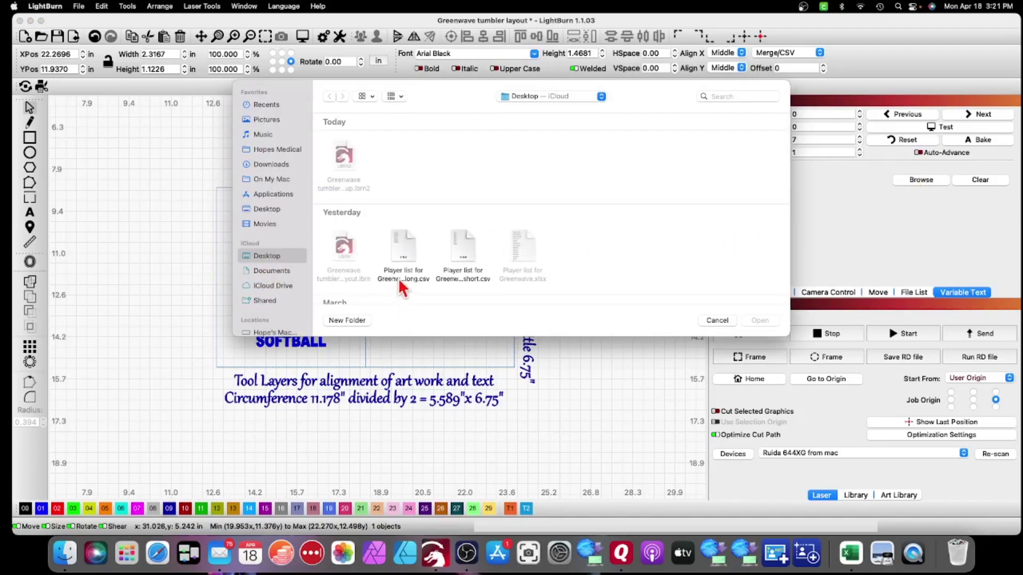
pyautogui.click(463, 254)
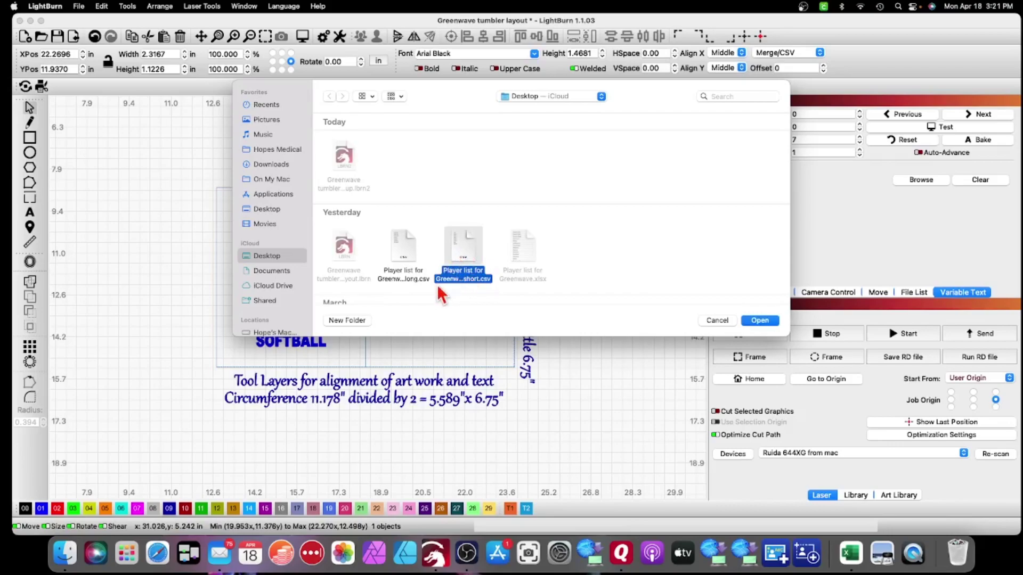
pyautogui.click(758, 321)
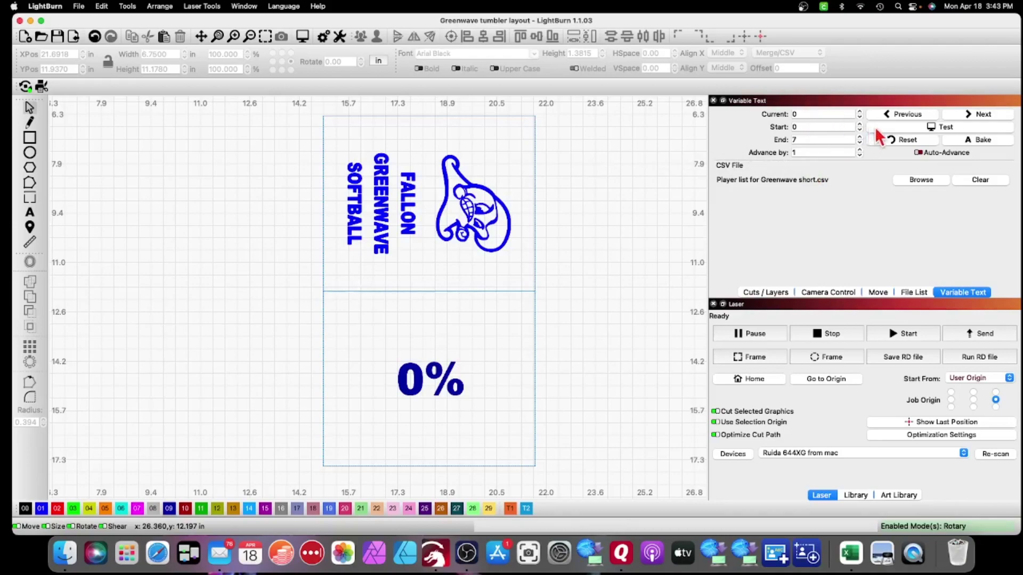
# Toggle Test on and off to show the first player's name, then restore the placeholder.
pyautogui.click(903, 130)
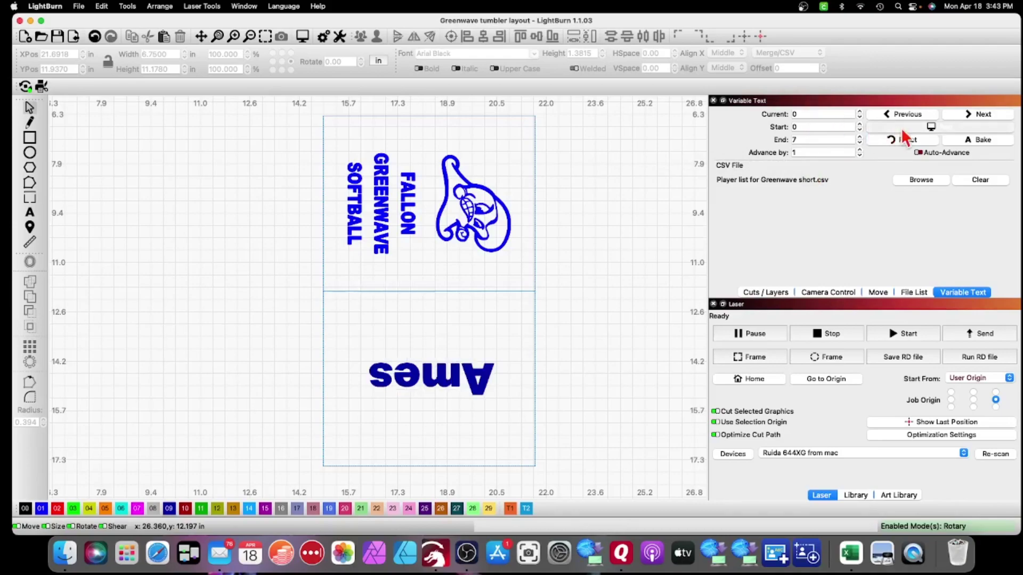
pyautogui.click(903, 130)
pyautogui.click(921, 128)
pyautogui.click(920, 129)
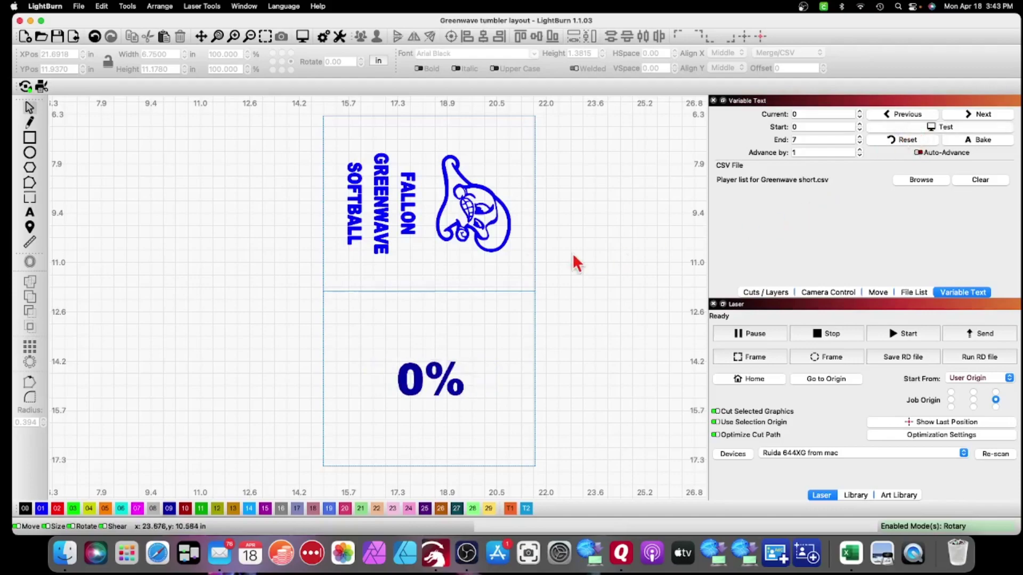
# Select all five layout objects and preview the job (8:53 estimate), then close the preview.
pyautogui.moveTo(293, 108); pyautogui.dragTo(589, 491)
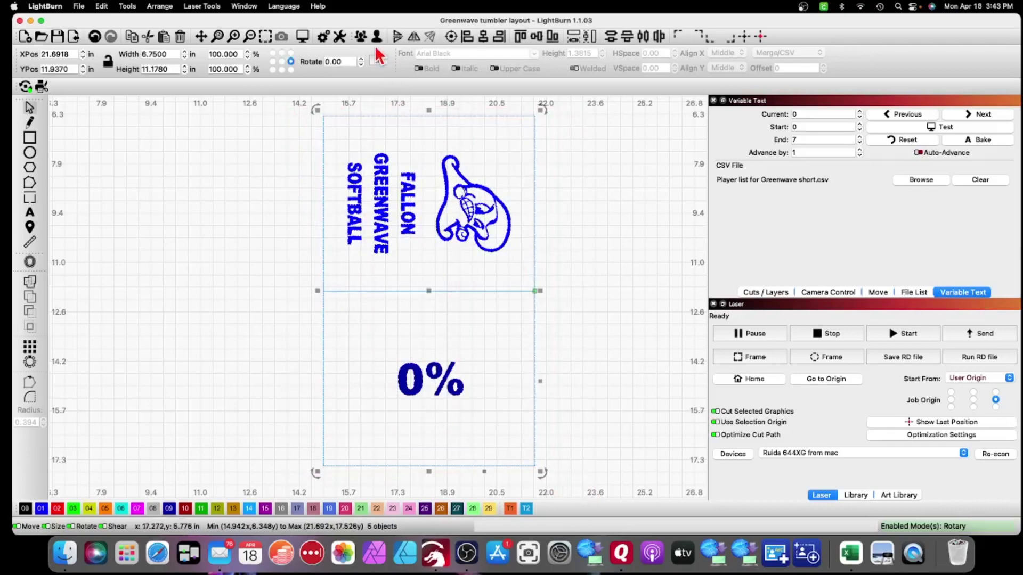
pyautogui.click(302, 36)
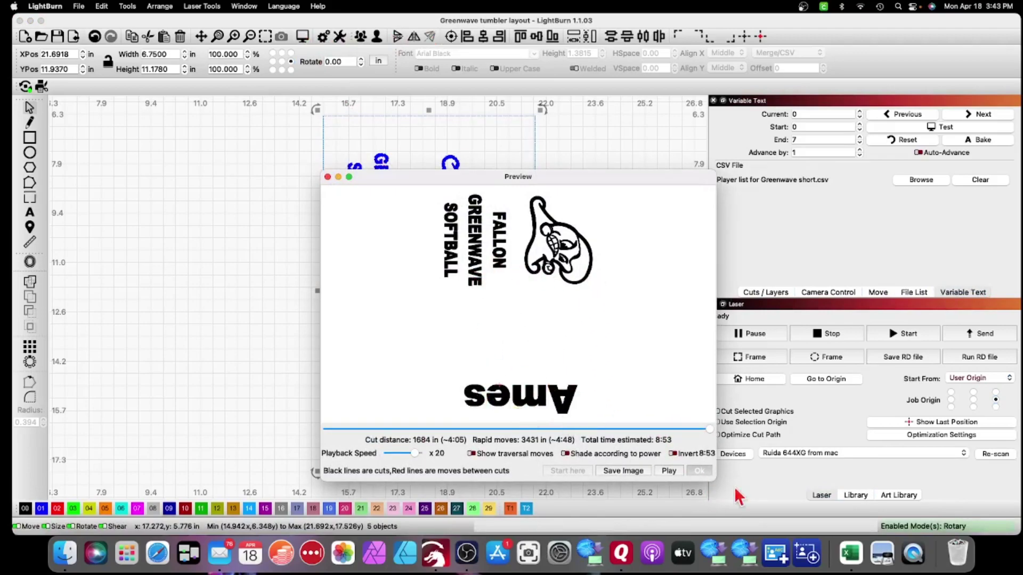
pyautogui.click(697, 472)
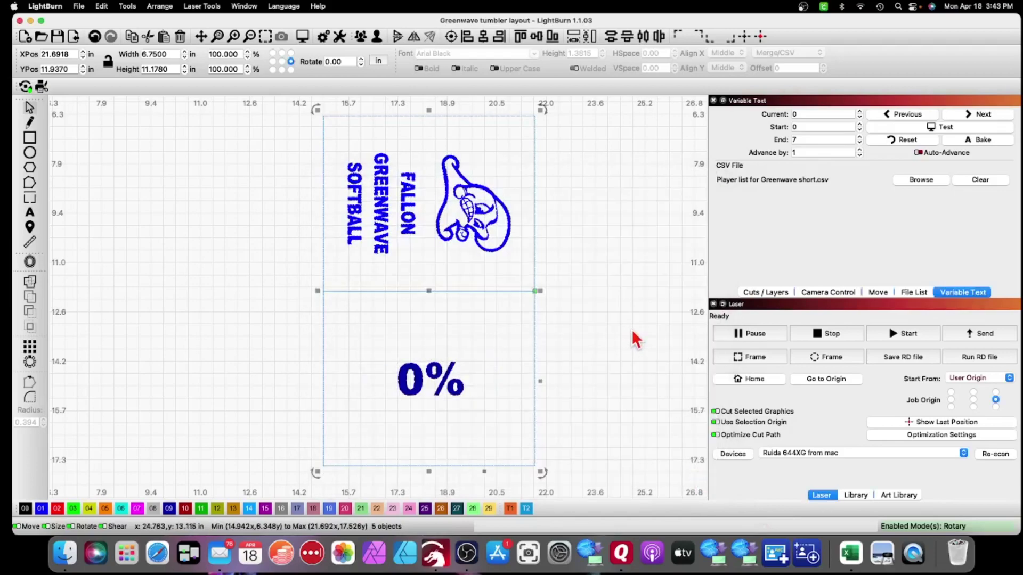
pyautogui.click(967, 118)
pyautogui.click(968, 119)
pyautogui.click(967, 119)
pyautogui.click(968, 118)
pyautogui.click(968, 118)
pyautogui.click(968, 119)
pyautogui.click(933, 129)
pyautogui.click(859, 118)
pyautogui.click(904, 131)
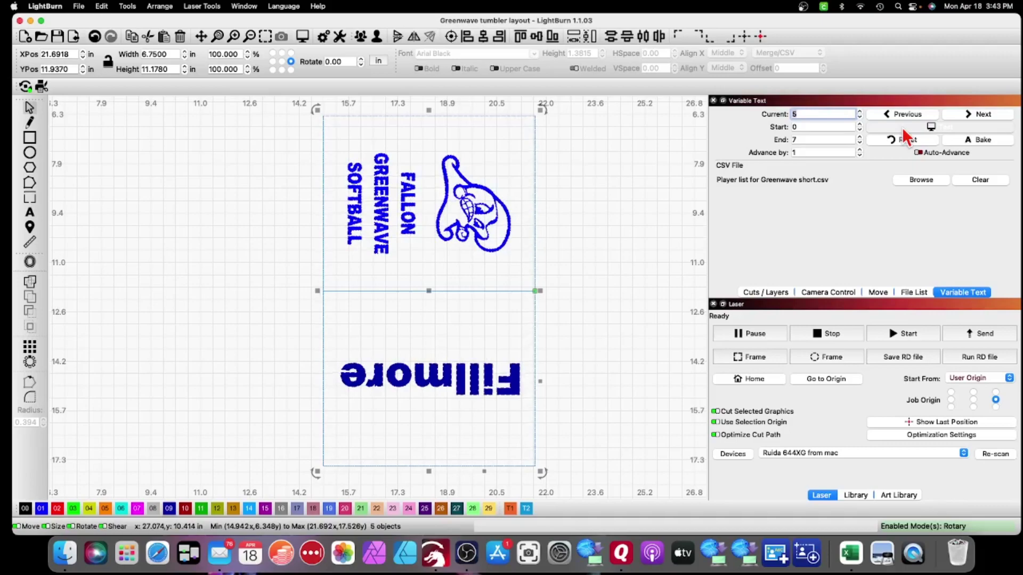
pyautogui.click(859, 117)
pyautogui.click(888, 131)
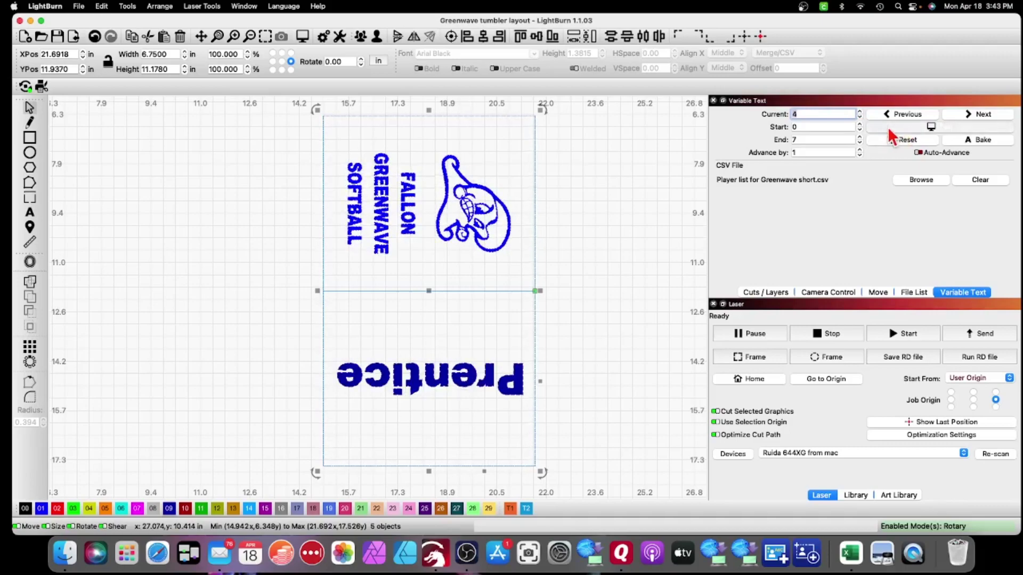
pyautogui.click(859, 112)
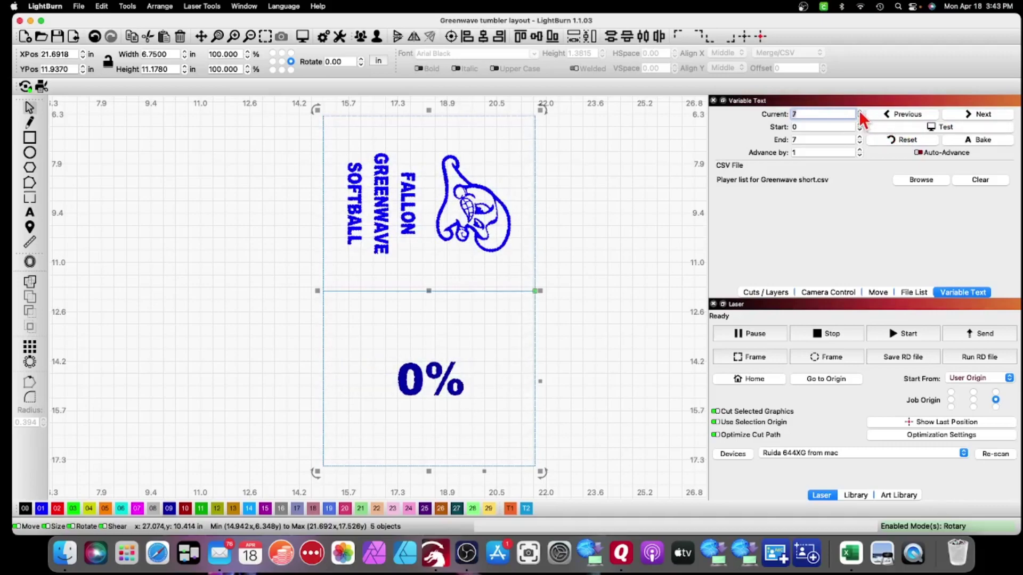
pyautogui.click(890, 126)
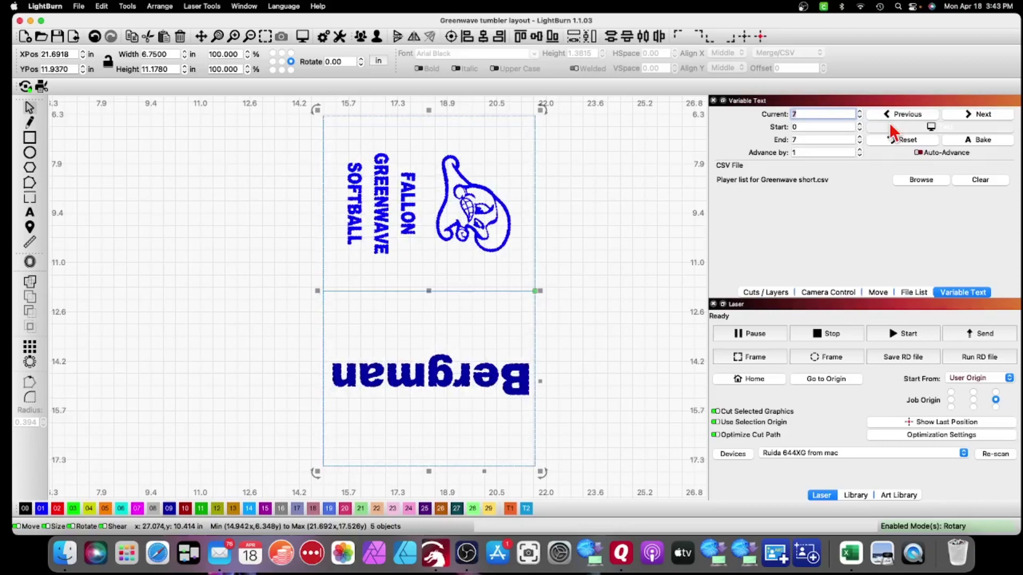
pyautogui.click(890, 123)
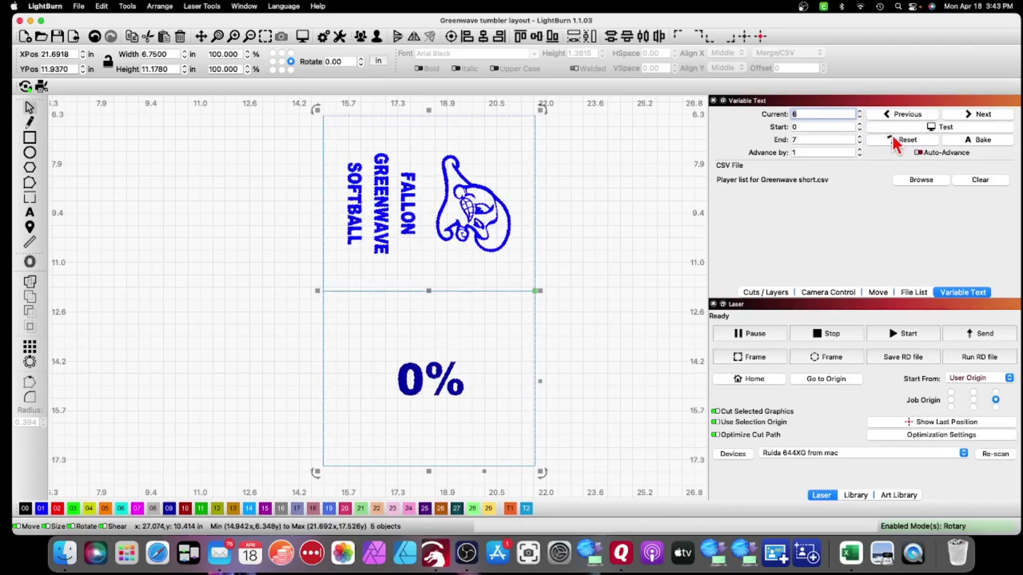
pyautogui.click(891, 126)
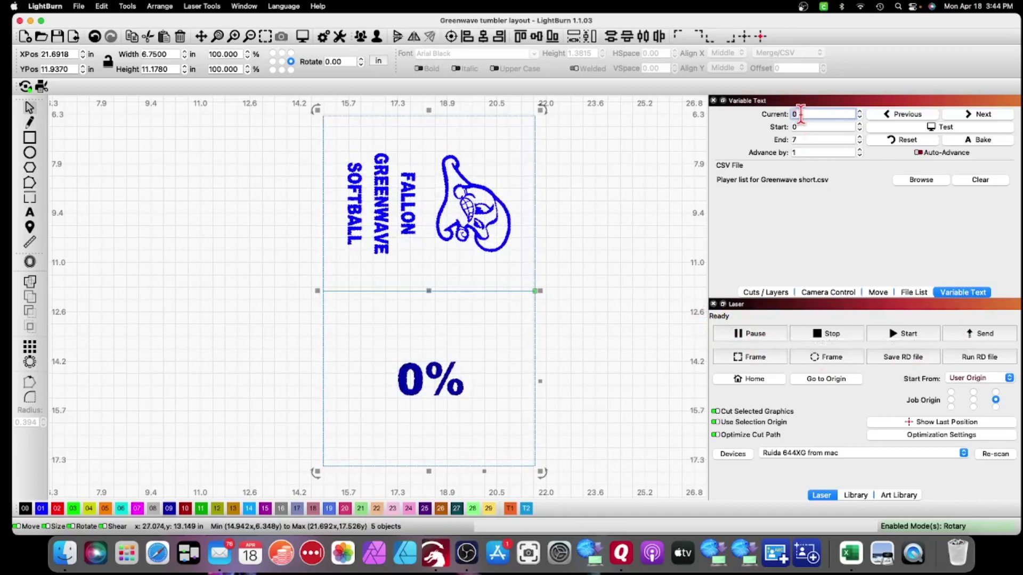
# Send the first player's job, naming the file after that player and overwriting the existing file.
pyautogui.click(983, 335)
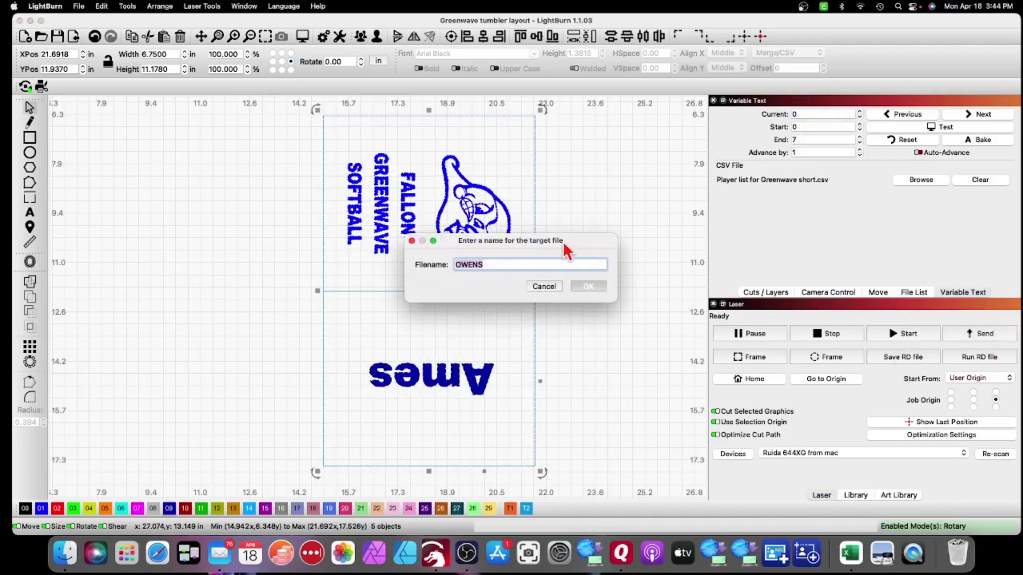
pyautogui.moveTo(564, 244); pyautogui.dragTo(699, 284)
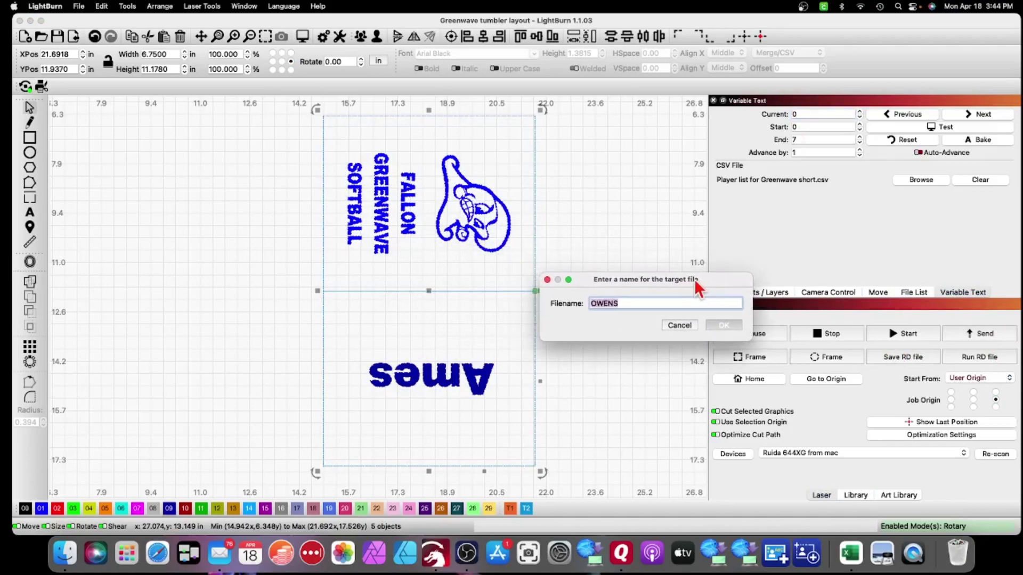
pyautogui.write('Ames')
pyautogui.press('Return')
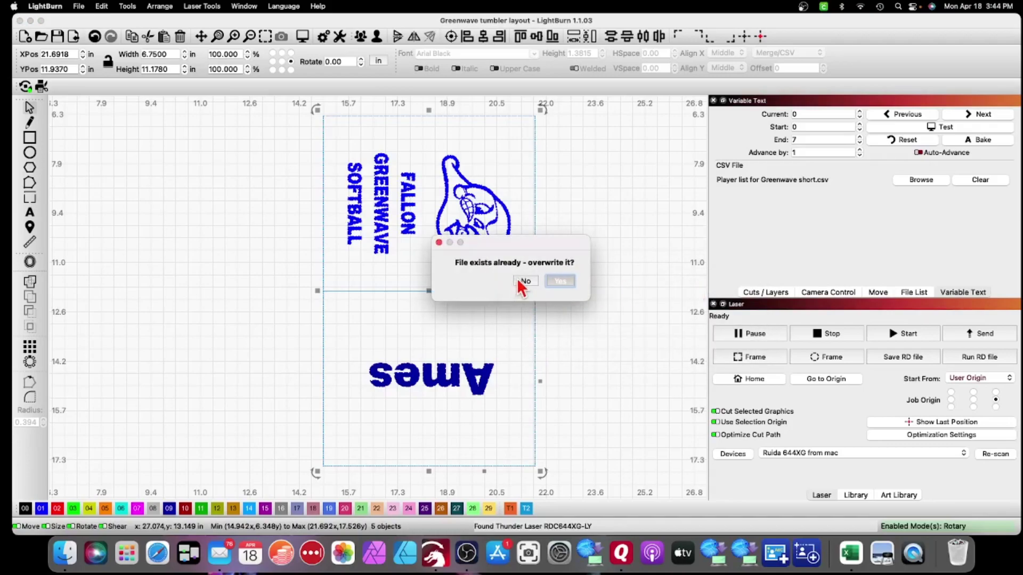
pyautogui.press('Return')
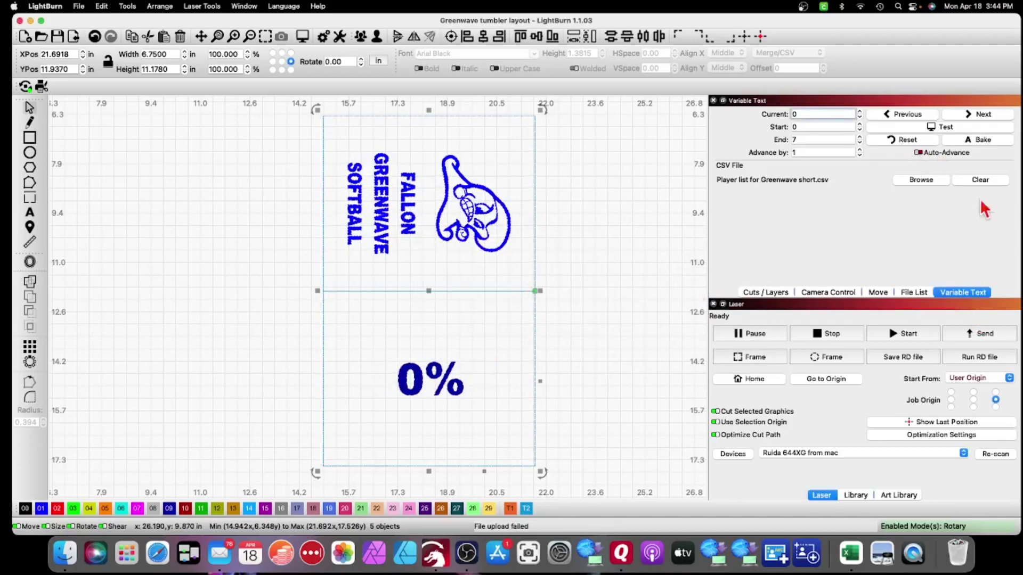
# Advance to the next record and send its job named after the second player, overwriting the old file.
pyautogui.click(979, 114)
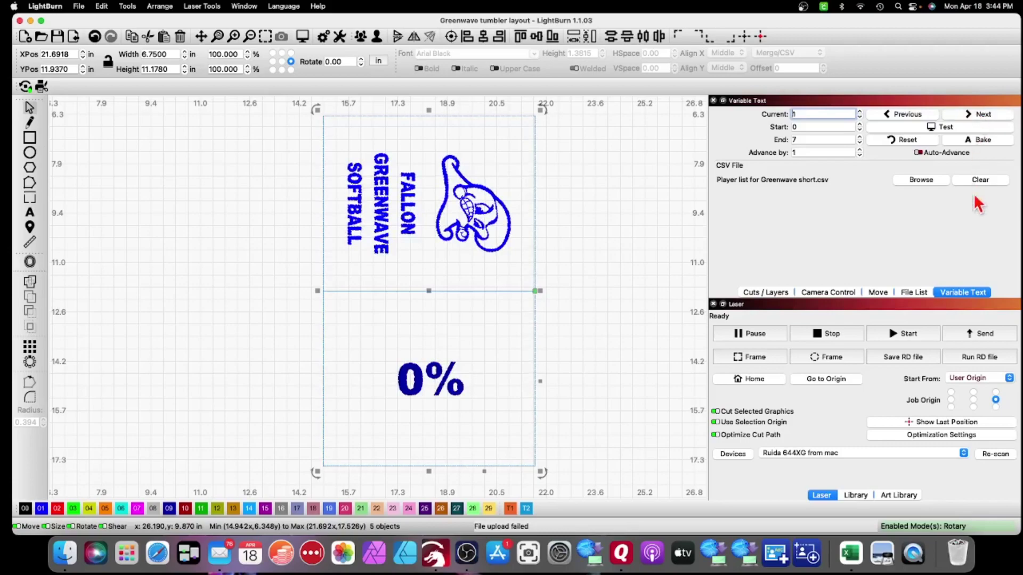
pyautogui.click(980, 333)
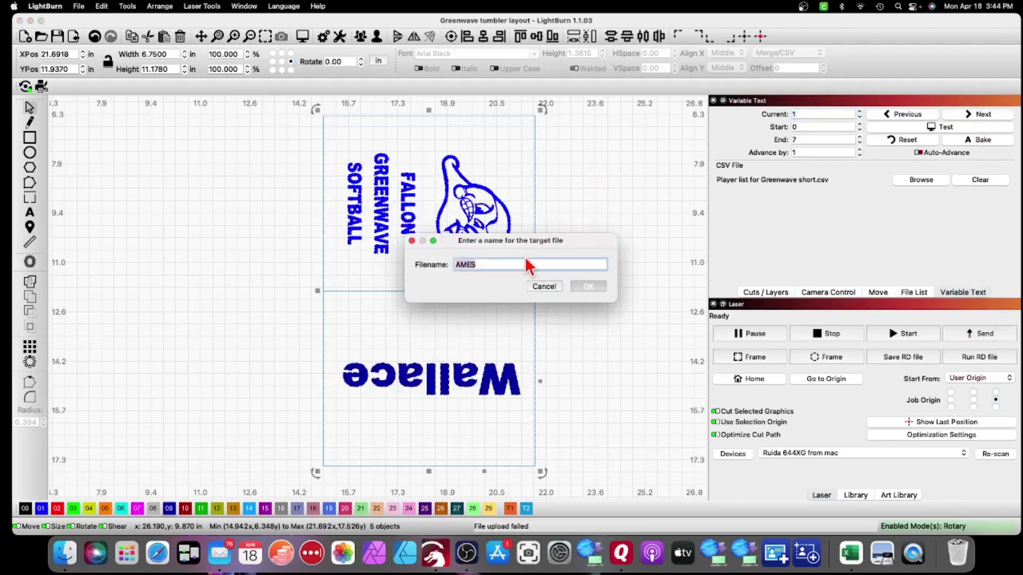
pyautogui.write('Wallace')
pyautogui.click(586, 287)
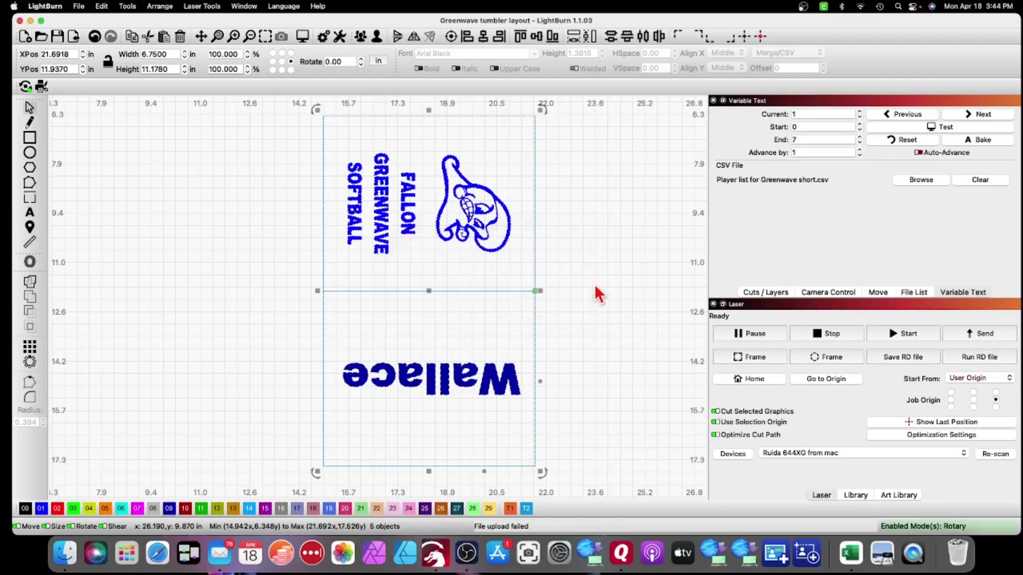
pyautogui.click(527, 282)
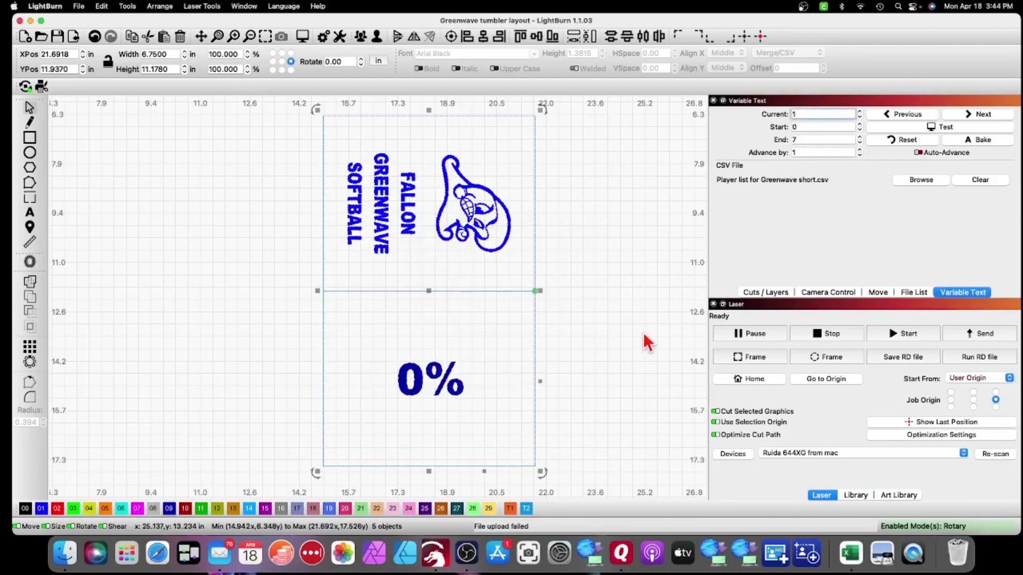
pyautogui.click(917, 153)
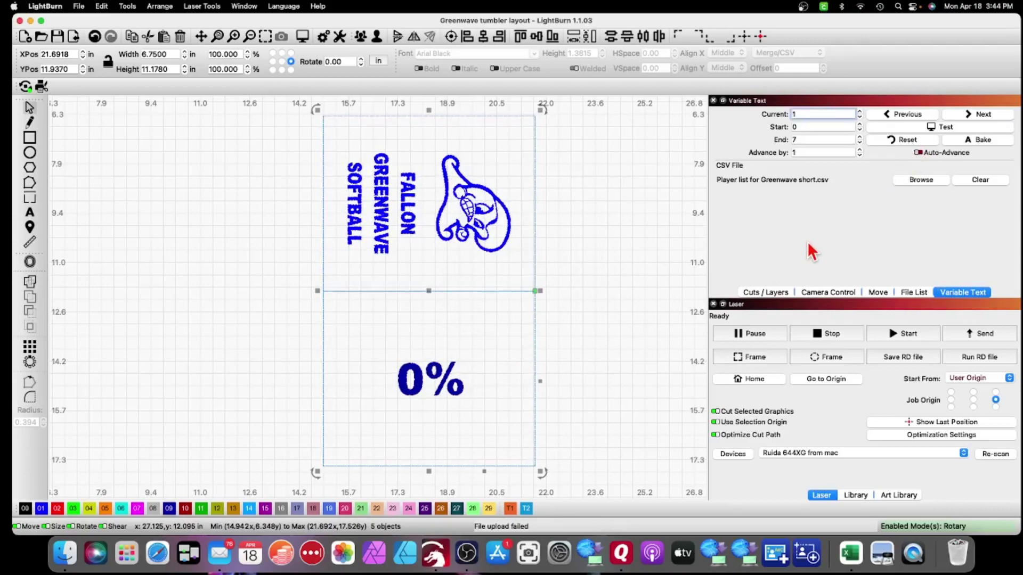
pyautogui.click(914, 294)
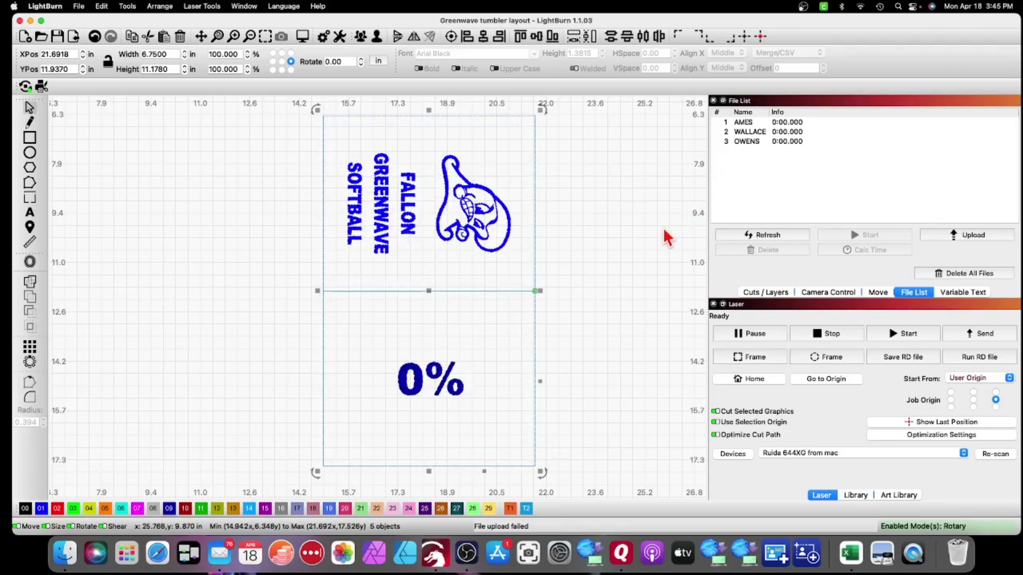
pyautogui.click(945, 291)
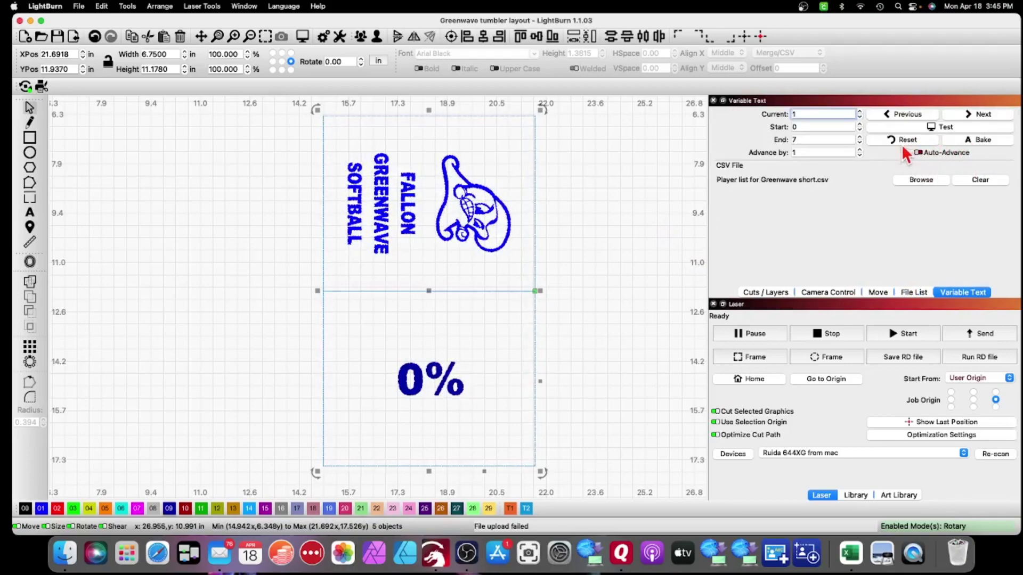
# Turn on Auto-Advance and reset the Current record counter to 0.
pyautogui.click(917, 153)
pyautogui.click(859, 117)
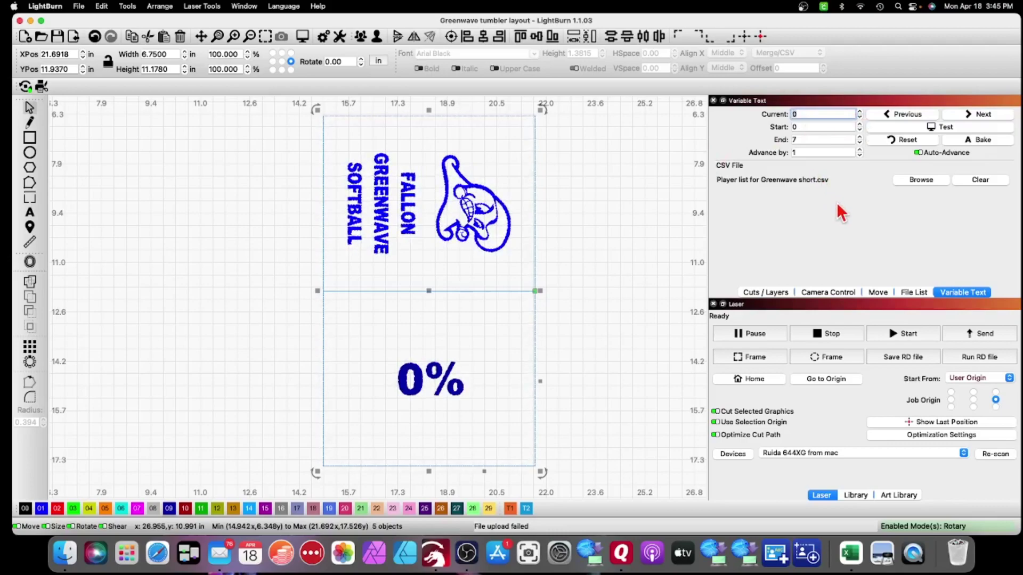